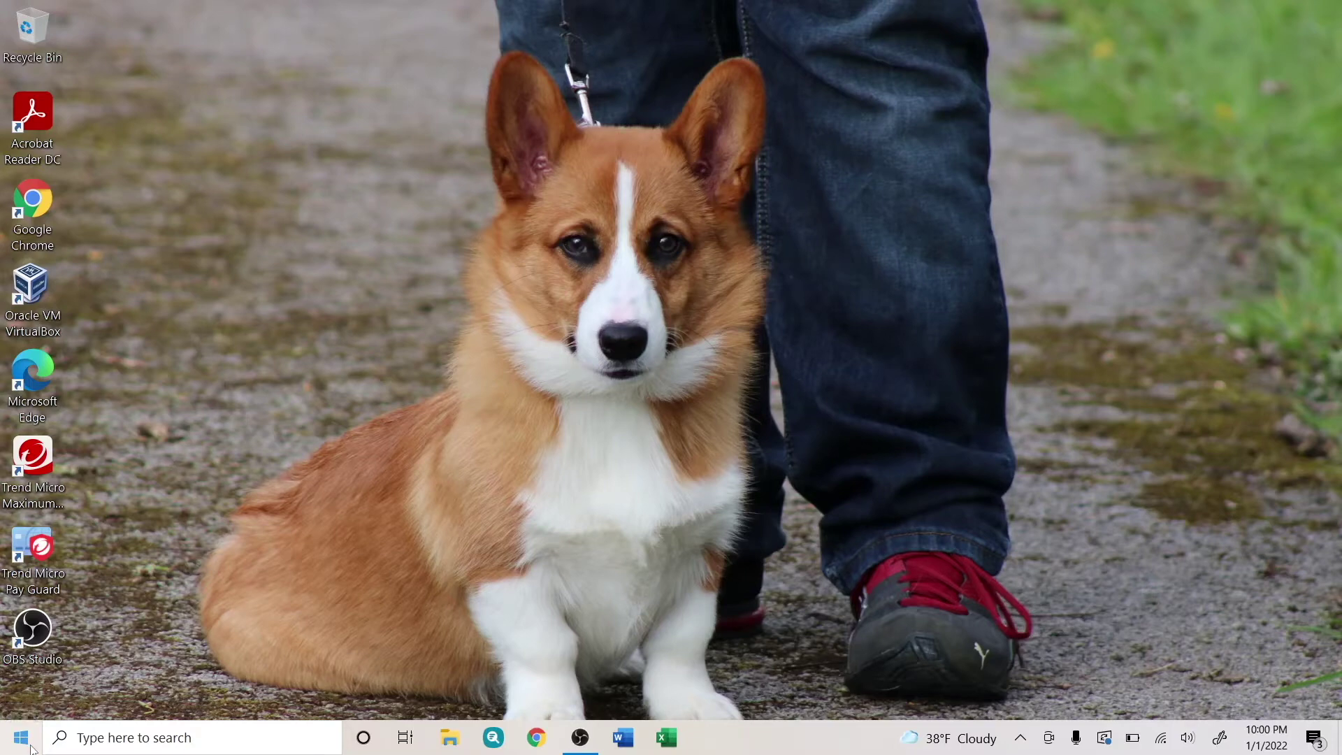
- Glance at the Start menu, then open File Explorer on the empty Documents folder
{"action": "left_click", "coordinate": [21, 737]}
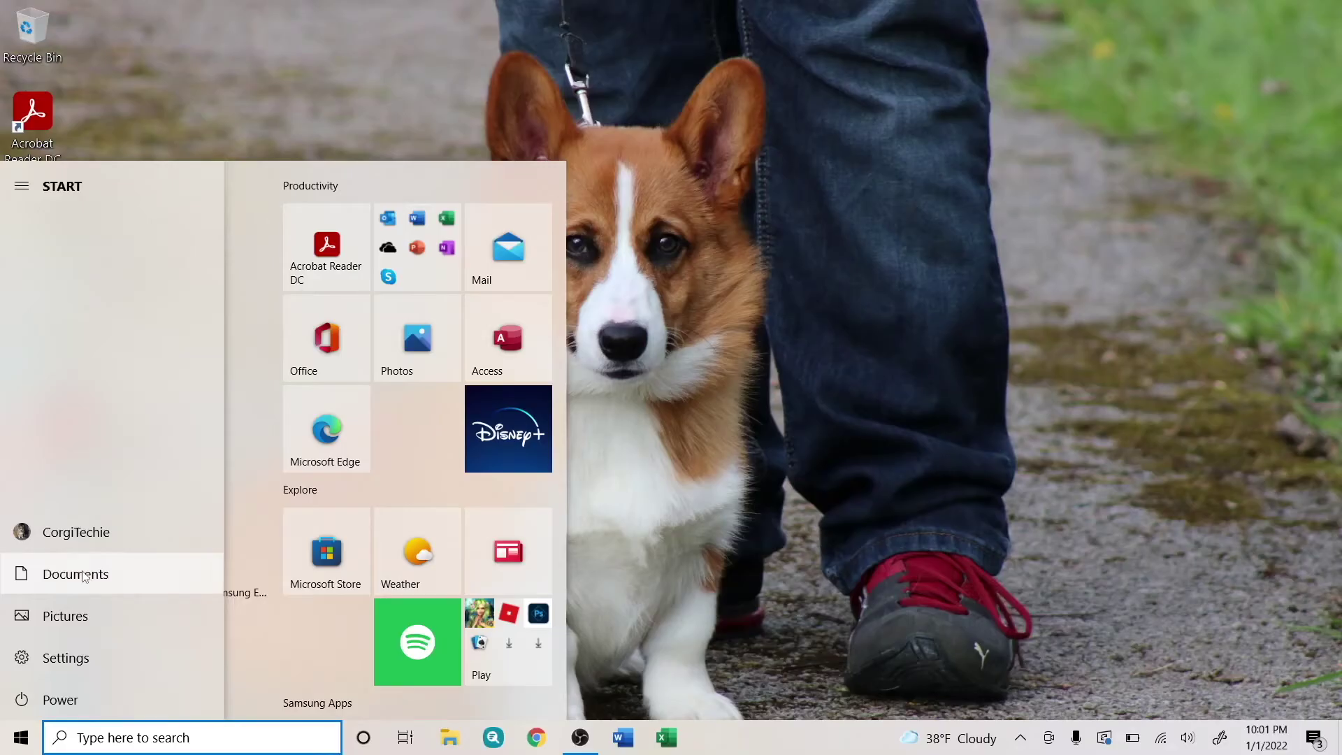
{"action": "left_click", "coordinate": [82, 573]}
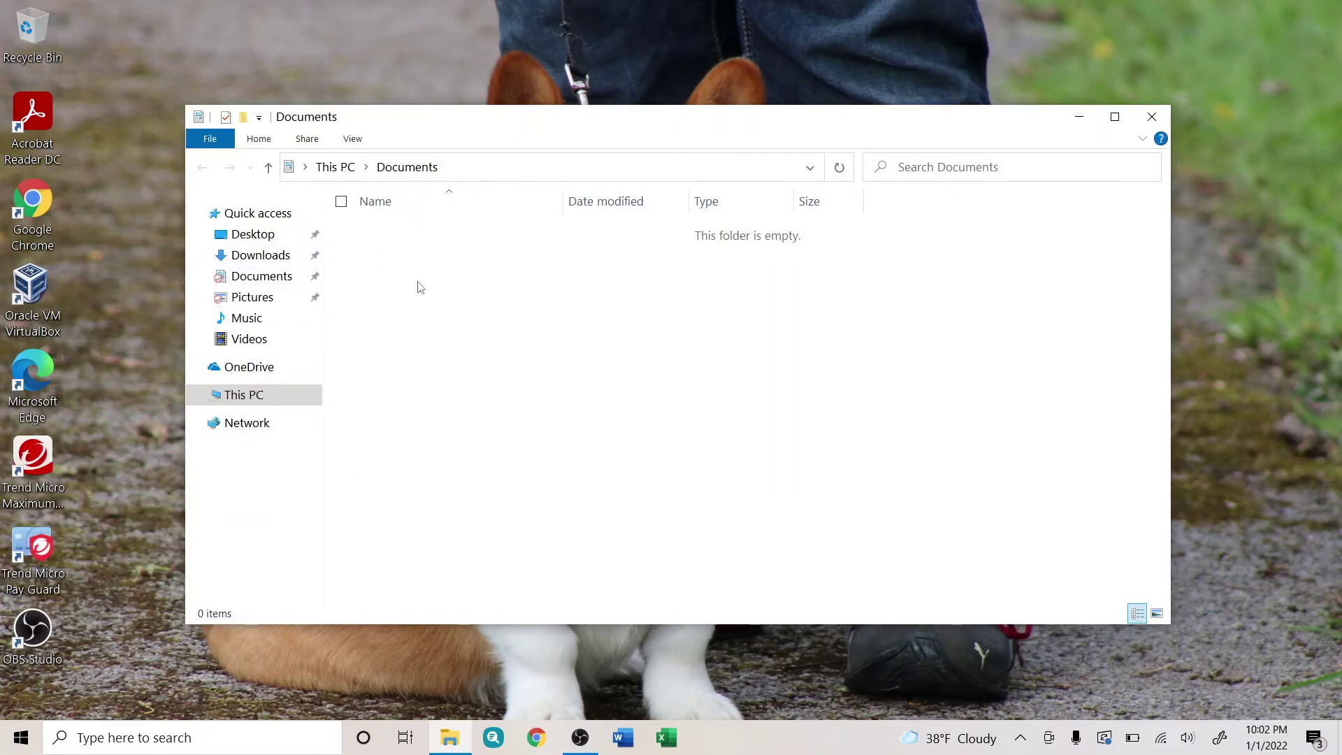
- Open and close Windows Settings from Start, then reopen the Start menu
{"action": "left_click", "coordinate": [21, 737]}
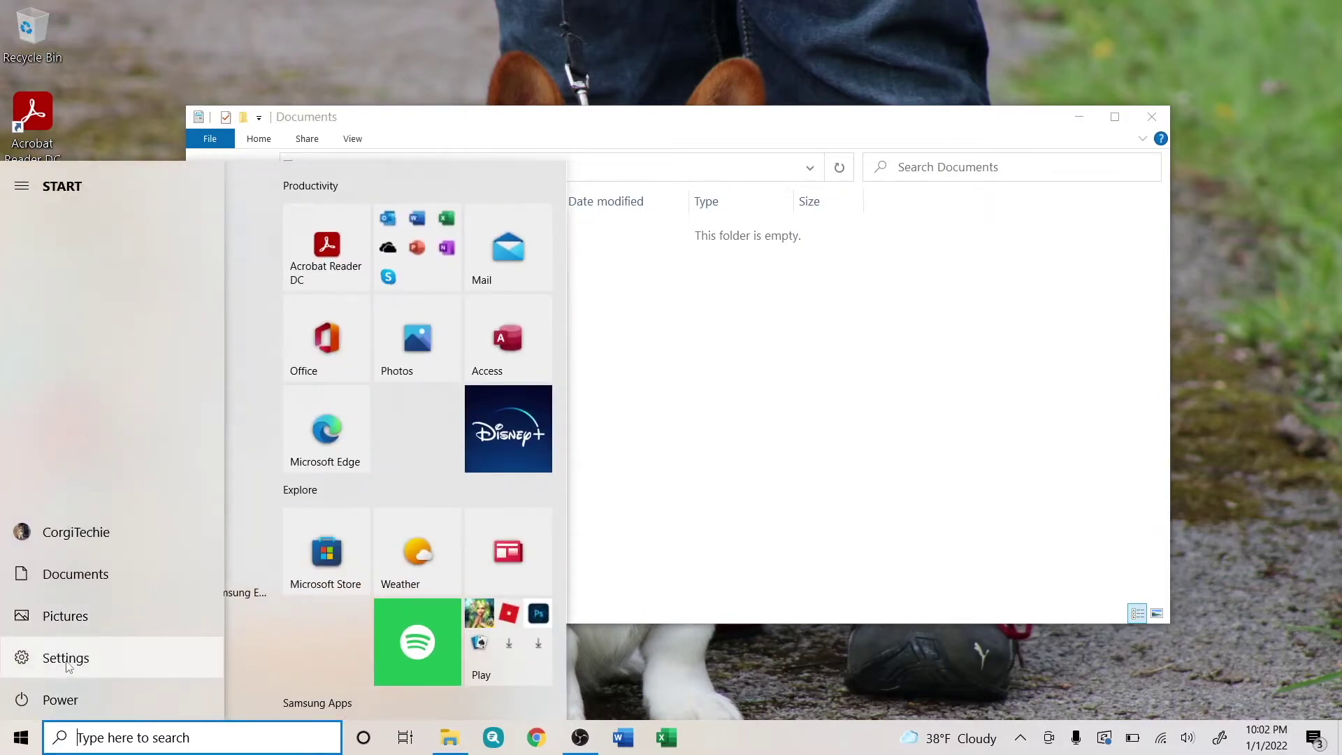
{"action": "left_click", "coordinate": [65, 658]}
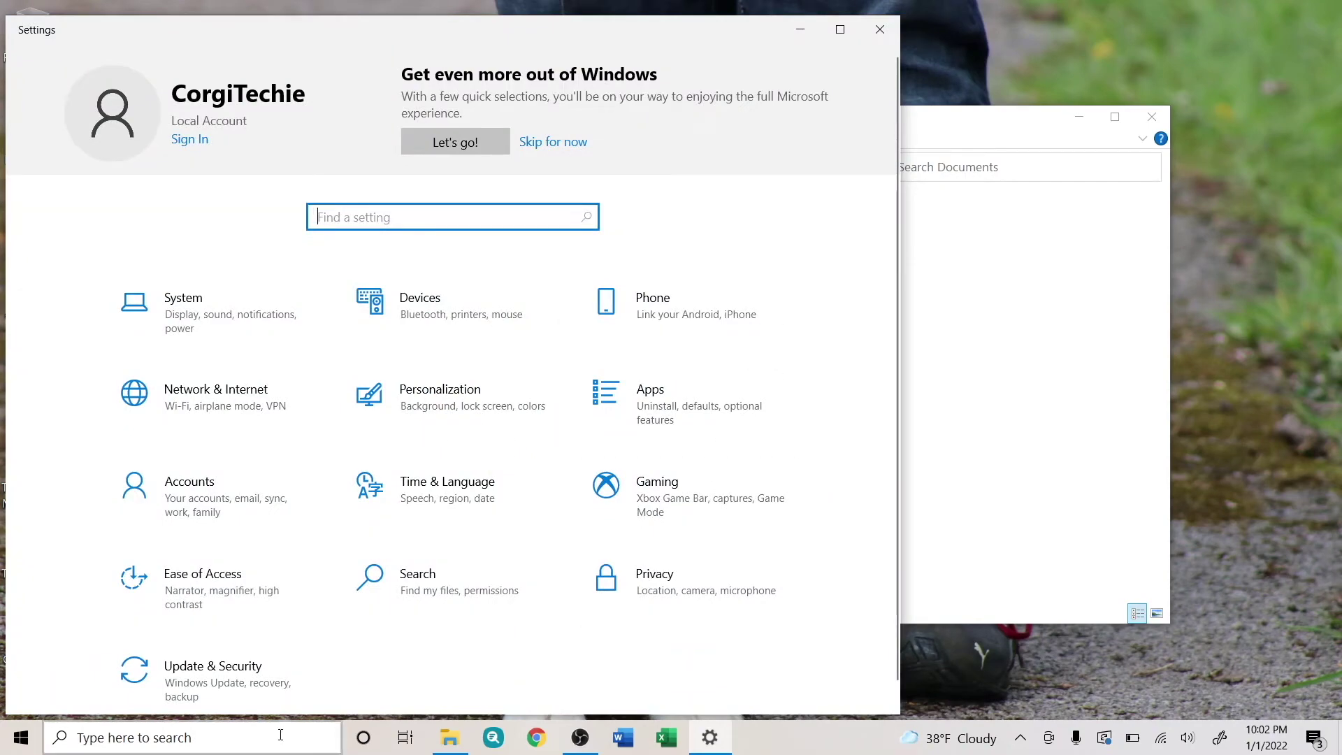
{"action": "left_click", "coordinate": [882, 32]}
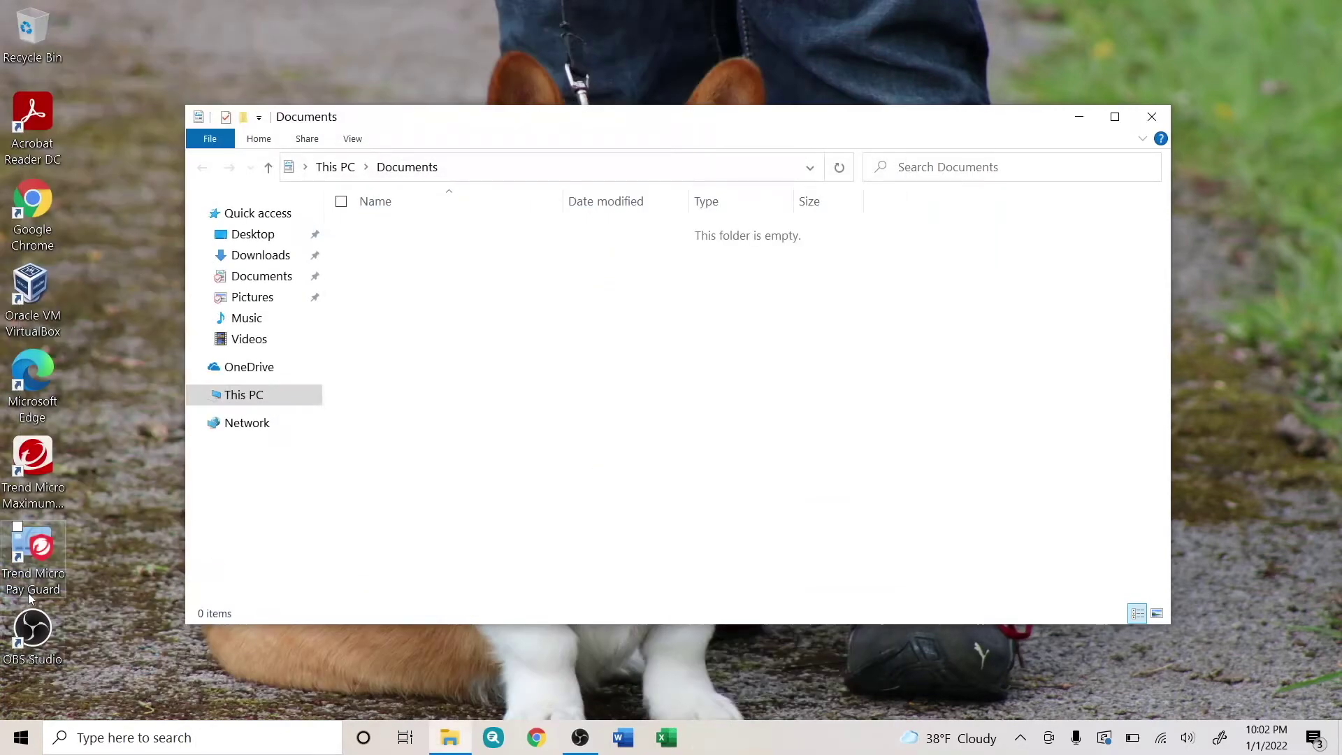
{"action": "left_click", "coordinate": [5, 747]}
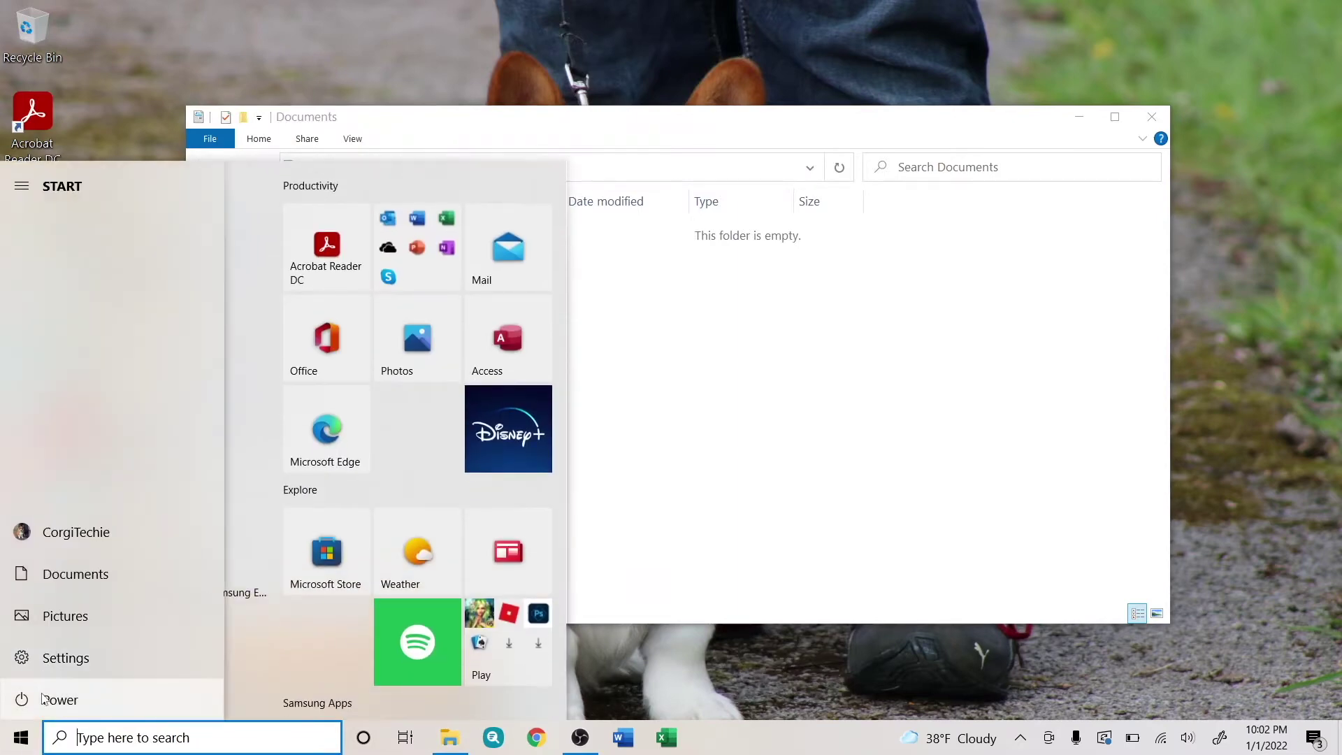
- View the Sleep, Shut down and Restart options, then show the alphabetical app list
{"action": "left_click", "coordinate": [42, 699]}
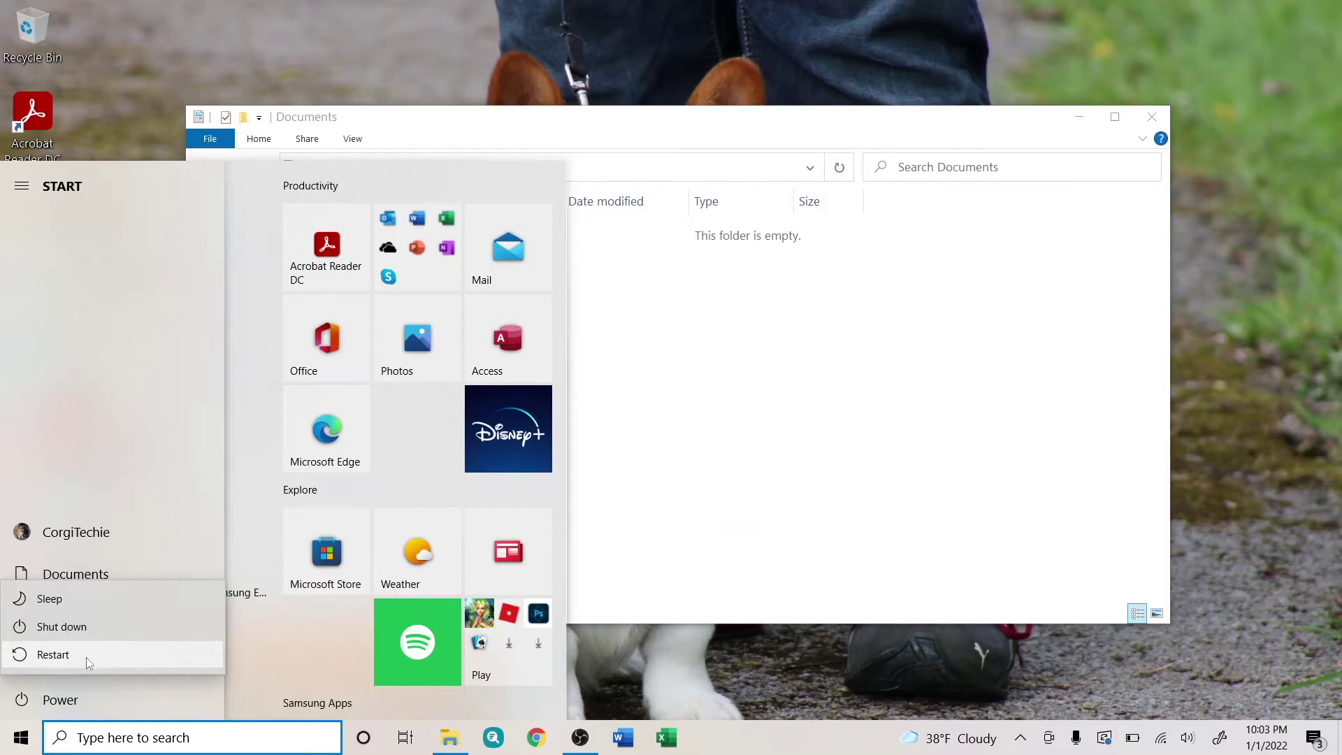
{"action": "left_click", "coordinate": [144, 700]}
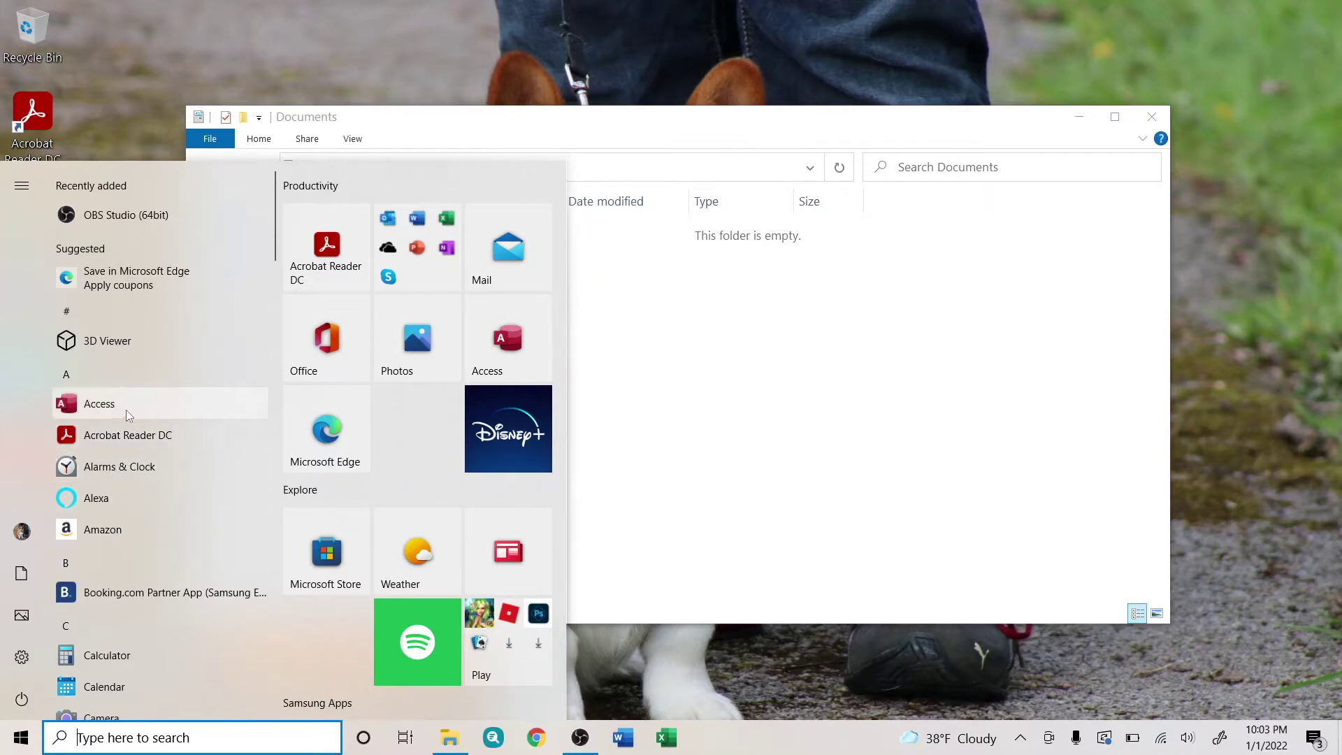
{"action": "scroll", "coordinate": [124, 538], "scroll_direction": "down", "scroll_amount": 3}
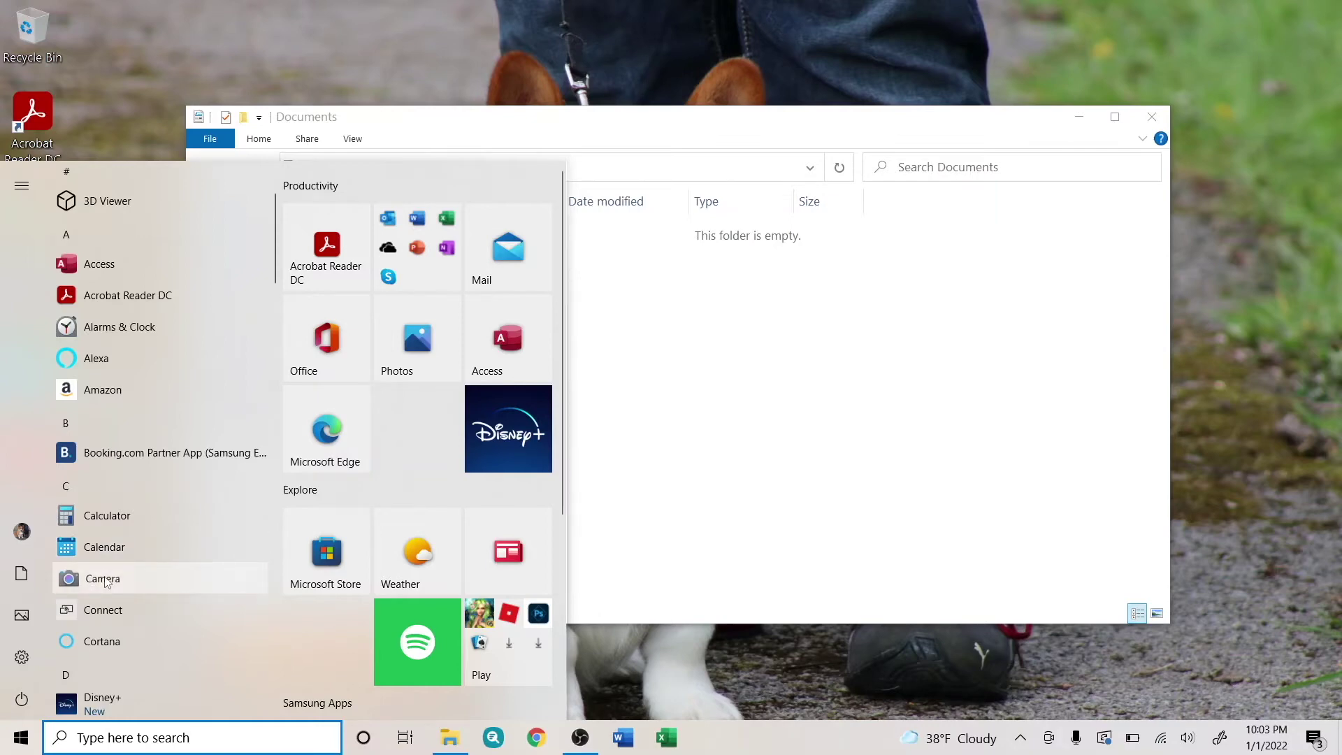
- Pin Camera to Start and place its tile beside Microsoft Edge
{"action": "right_click", "coordinate": [106, 583]}
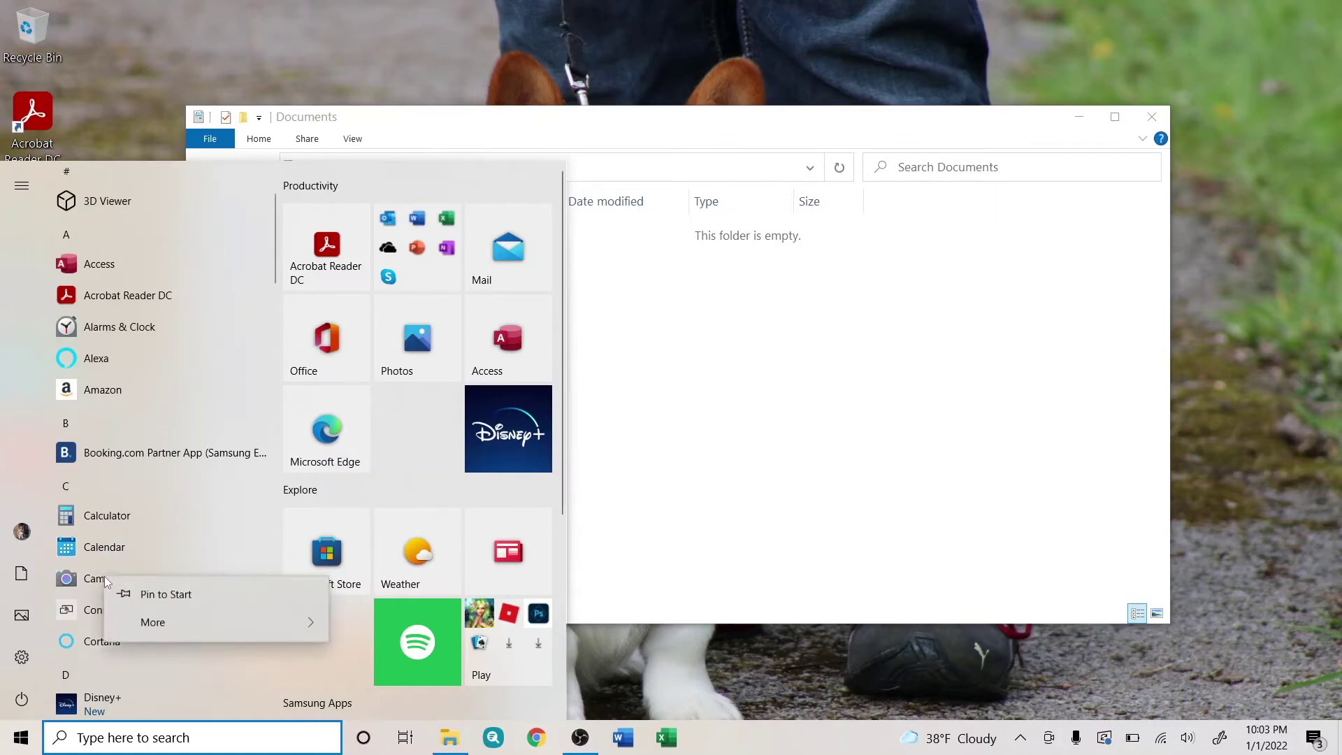
{"action": "left_click", "coordinate": [152, 601]}
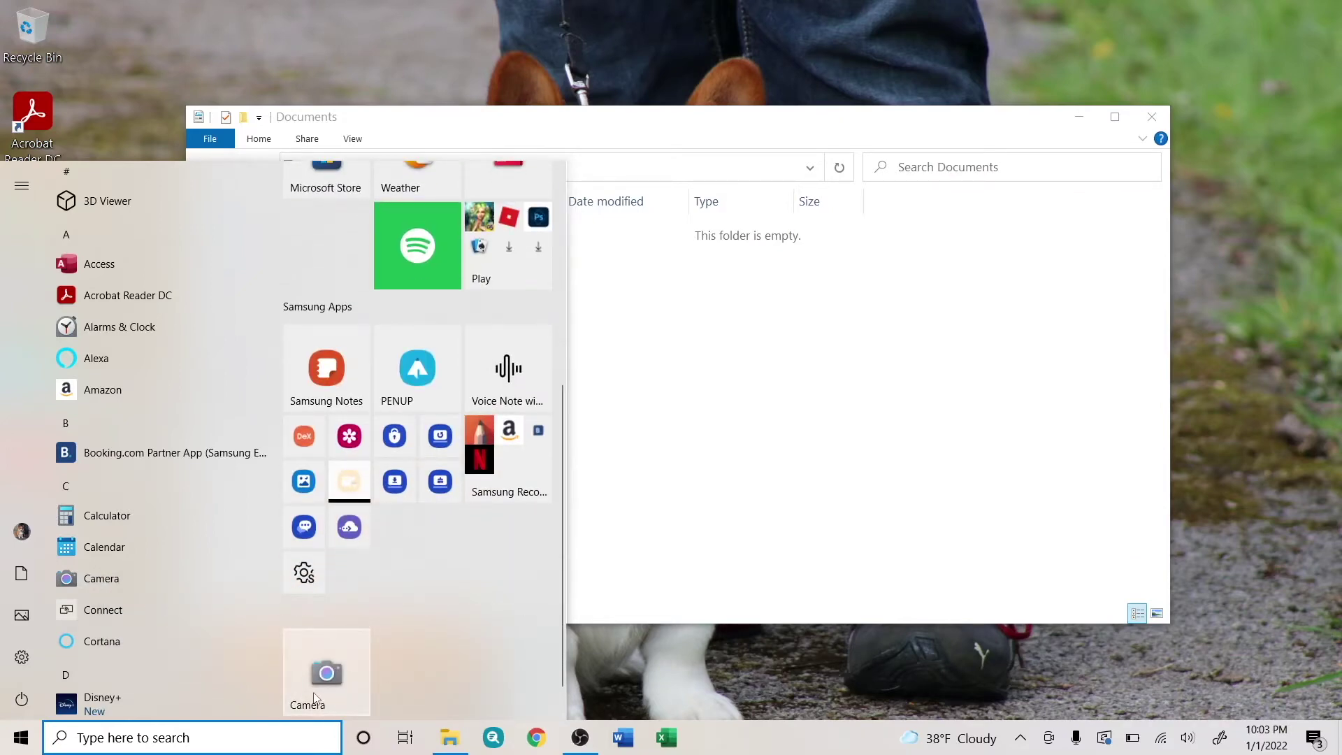
{"action": "left_click_drag", "start_coordinate": [314, 692], "coordinate": [307, 267]}
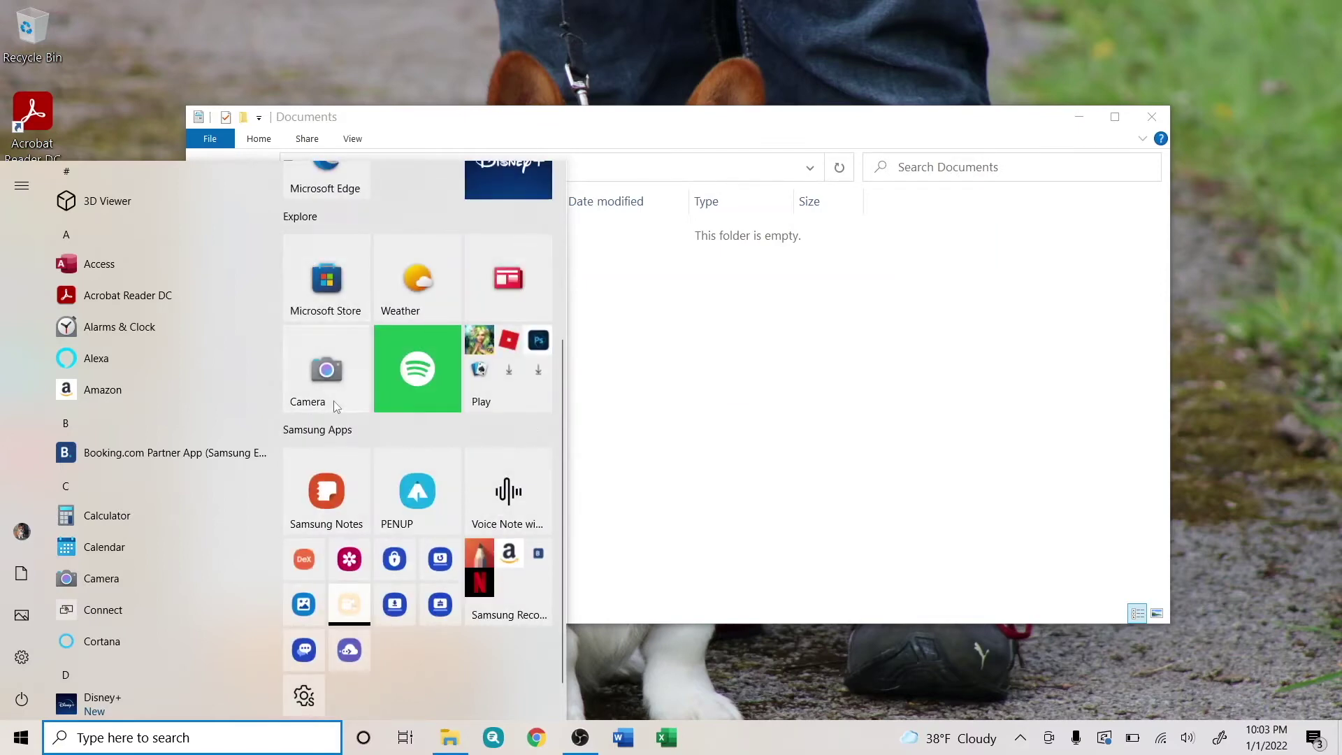
{"action": "mouse_move", "coordinate": [335, 401]}
{"action": "left_mouse_down"}
{"action": "mouse_move", "coordinate": [393, 241]}
{"action": "mouse_move", "coordinate": [408, 267]}
{"action": "left_mouse_up"}
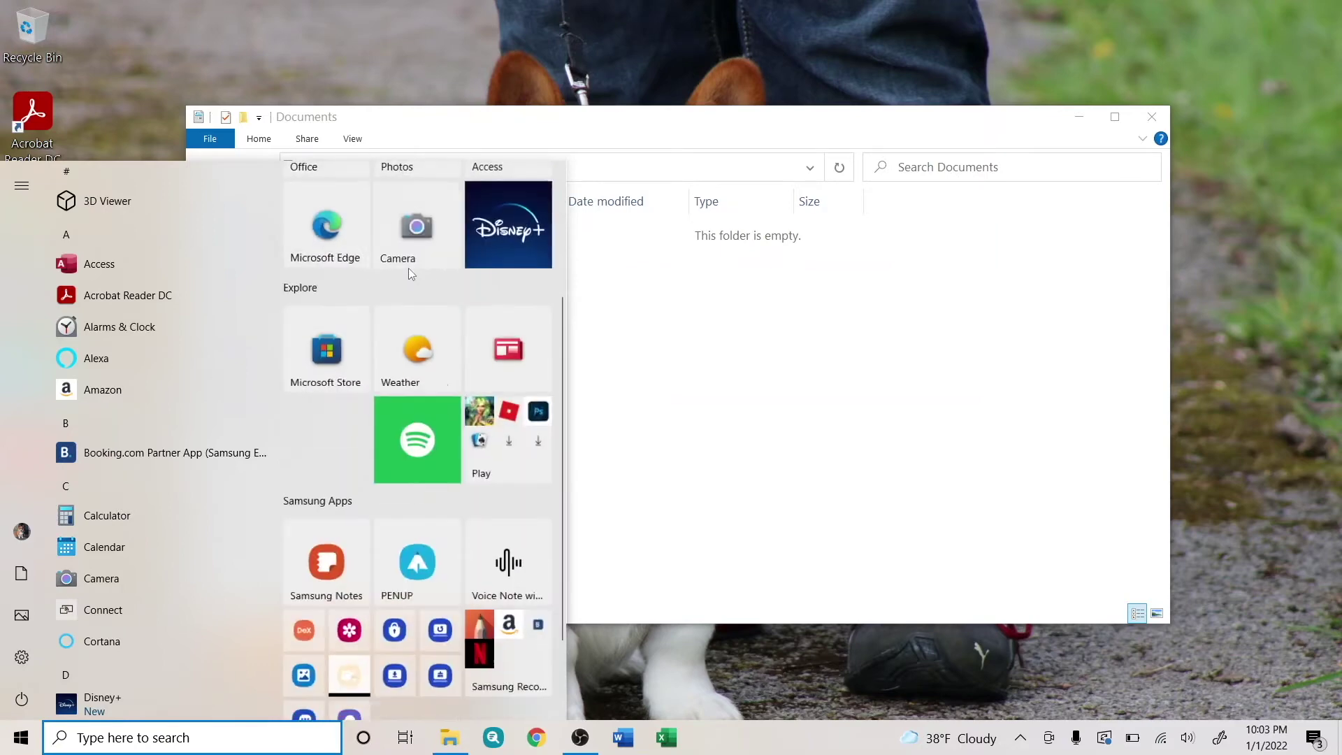
{"action": "scroll", "coordinate": [368, 386], "scroll_direction": "up", "scroll_amount": 2}
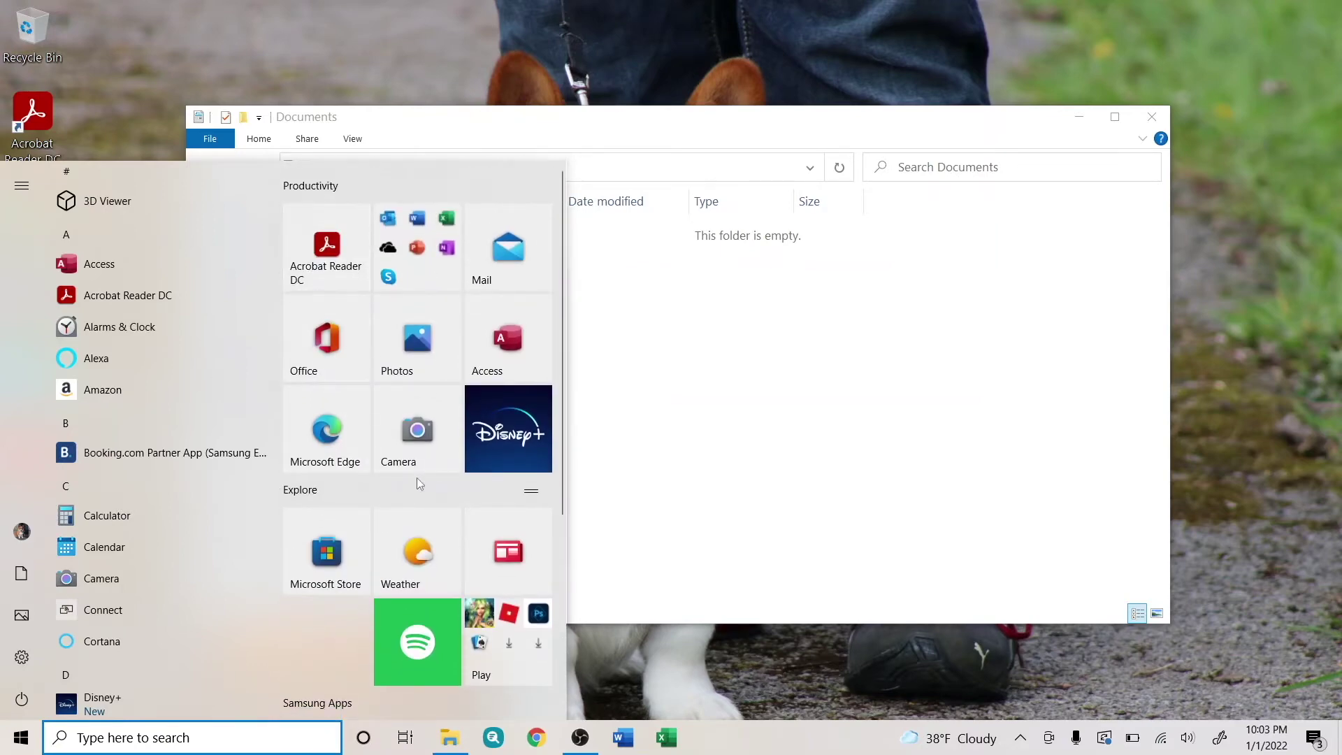
- Unpin the Office tile from Start and open Windows search
{"action": "right_click", "coordinate": [342, 336]}
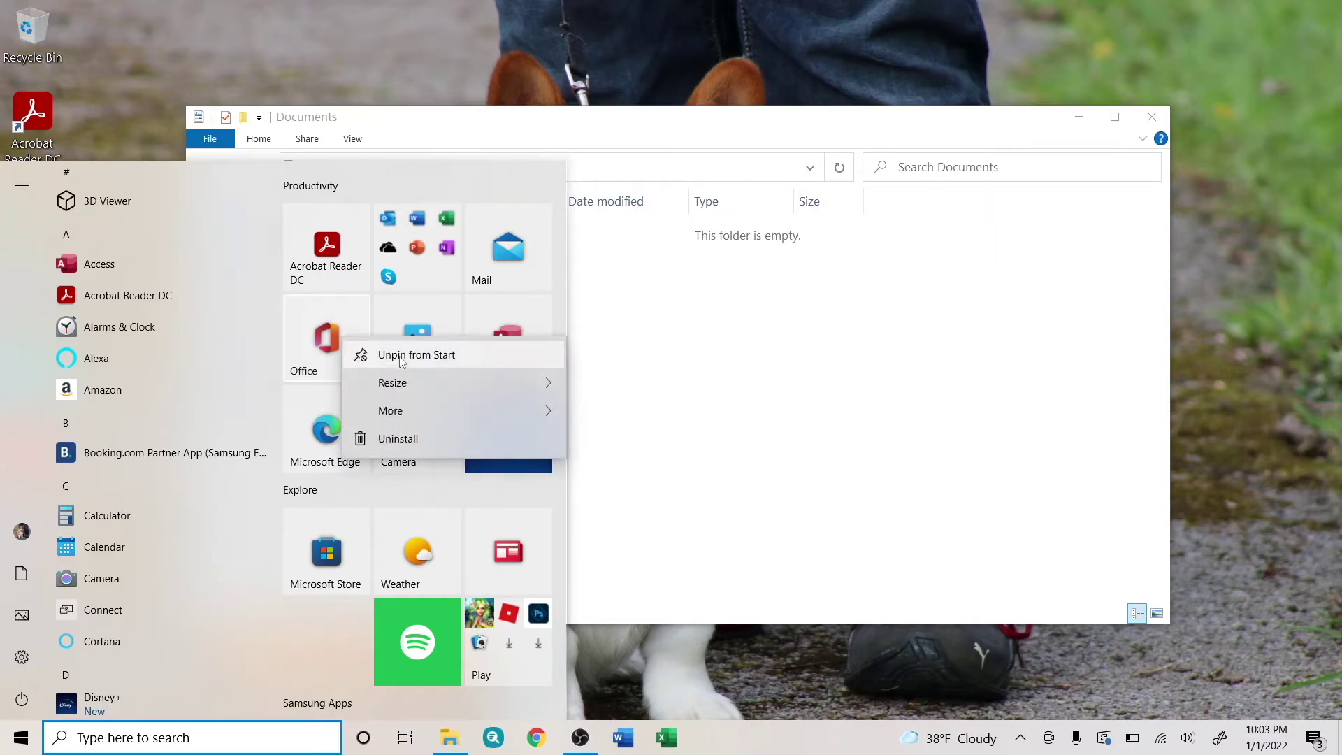
{"action": "left_click", "coordinate": [400, 356]}
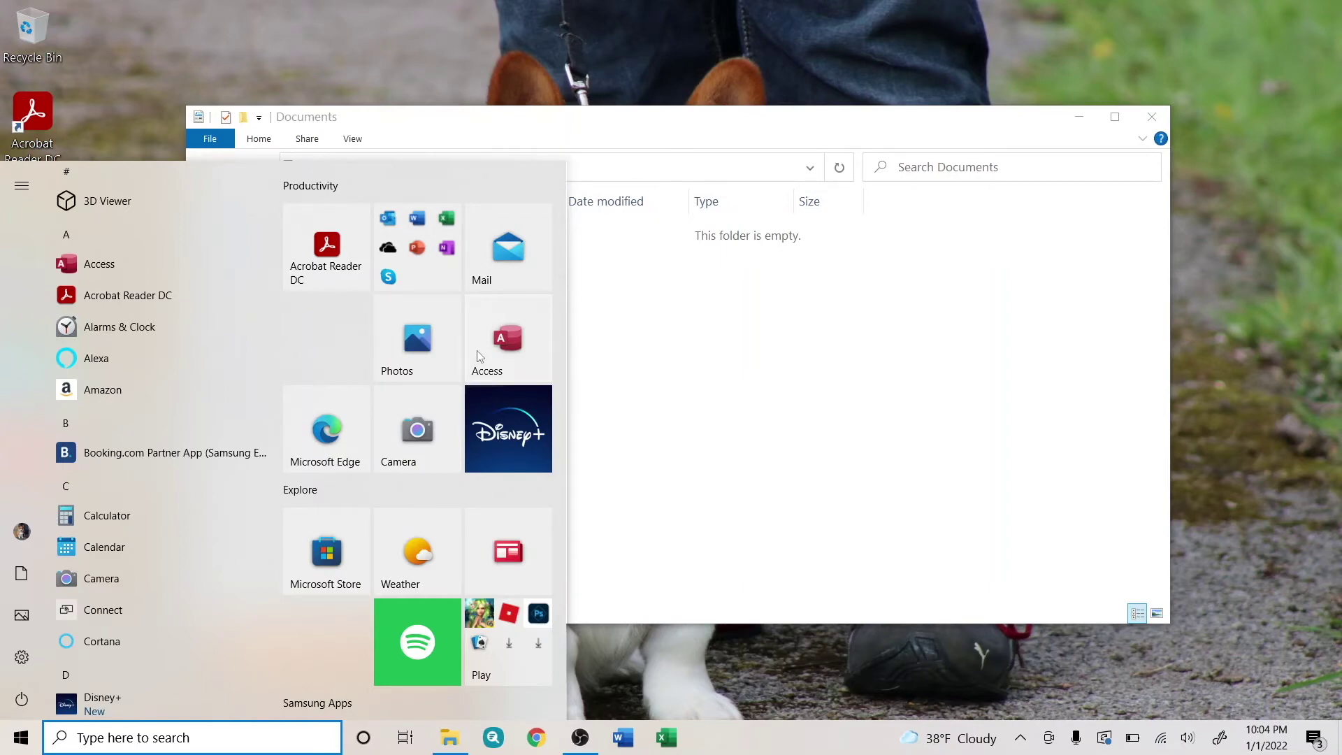
{"action": "left_click", "coordinate": [293, 738]}
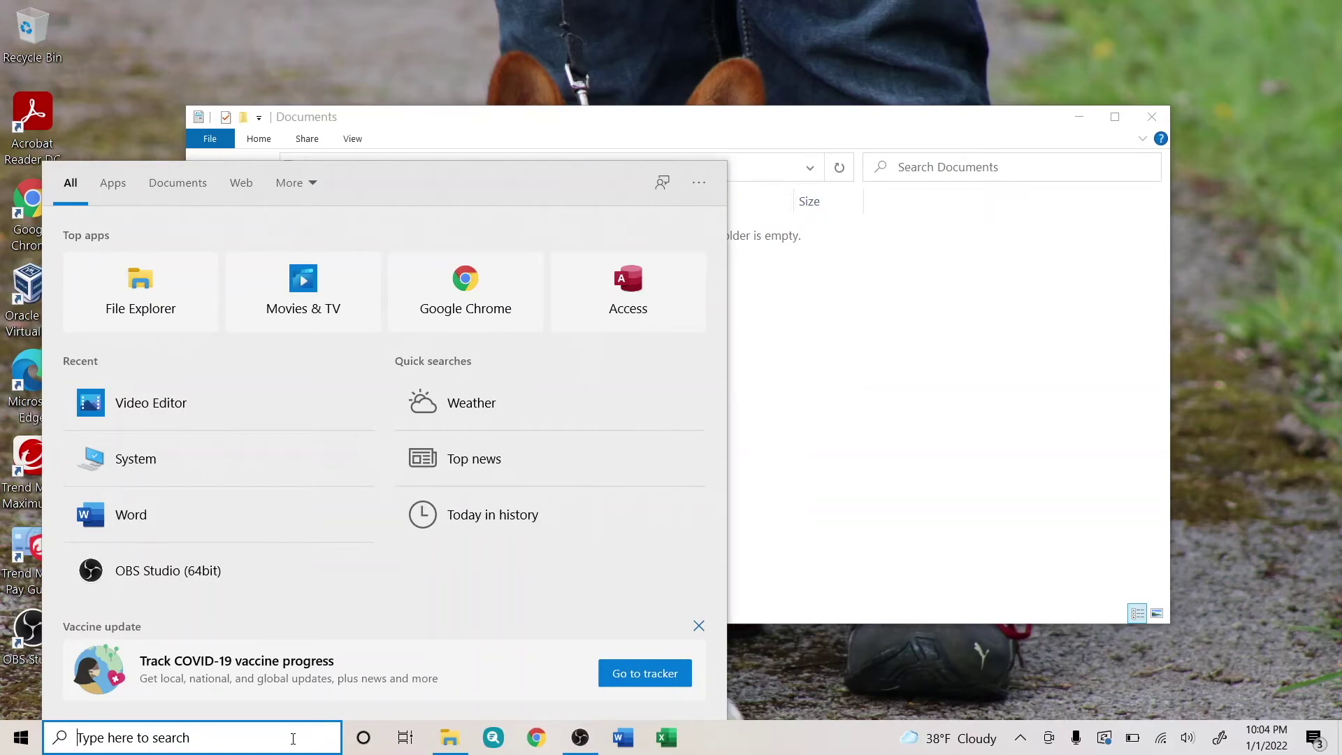
{"action": "type", "text": "Word"}
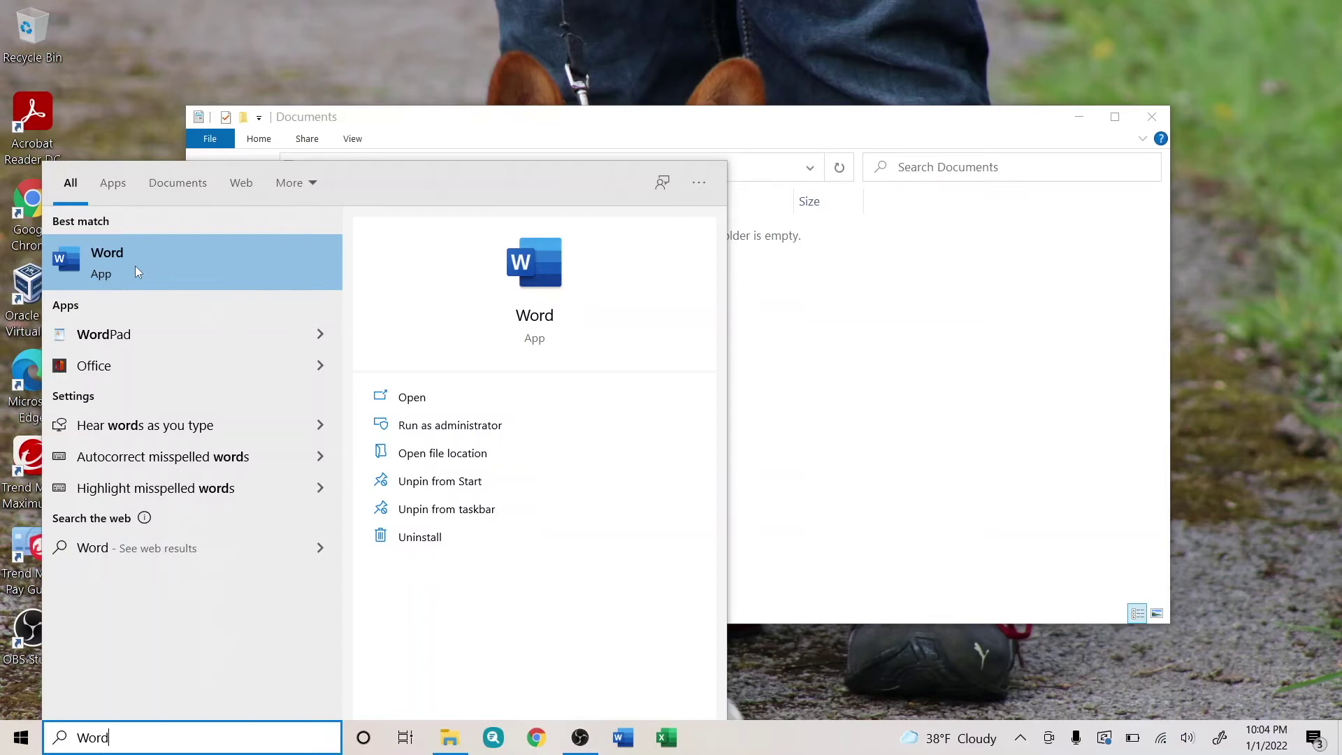
{"action": "key", "text": "BackSpace"}
{"action": "key", "text": "BackSpace"}
{"action": "key", "text": "BackSpace"}
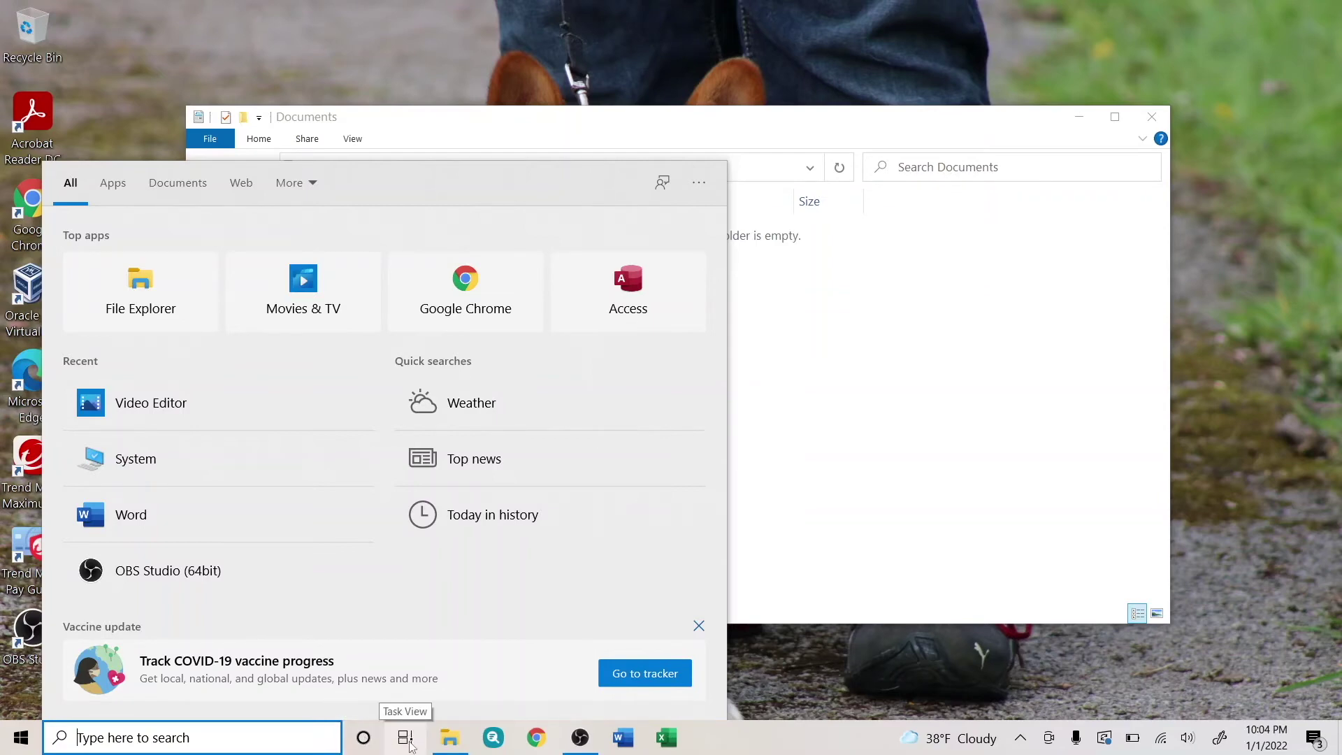
- Show Task View with open windows and the timeline, then return to the desktop
{"action": "left_click", "coordinate": [404, 737]}
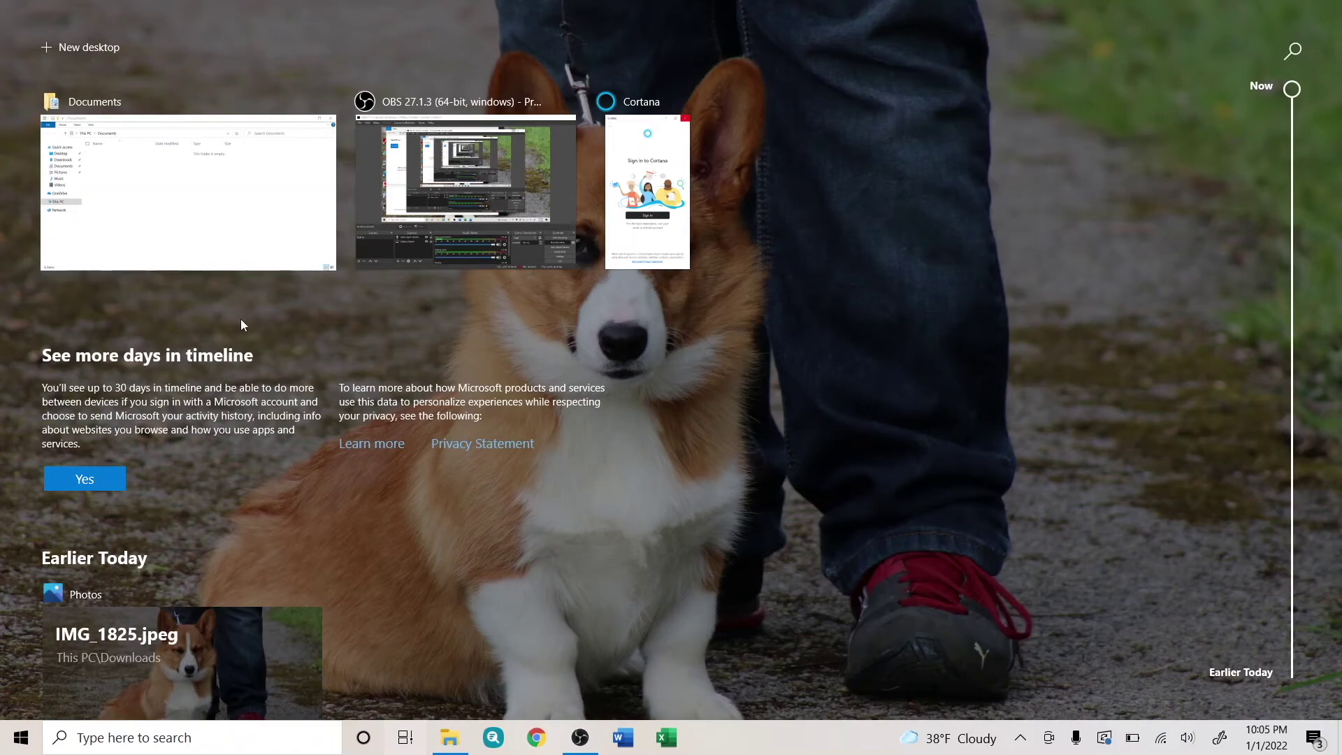
{"action": "scroll", "coordinate": [240, 318], "scroll_direction": "down", "scroll_amount": 2}
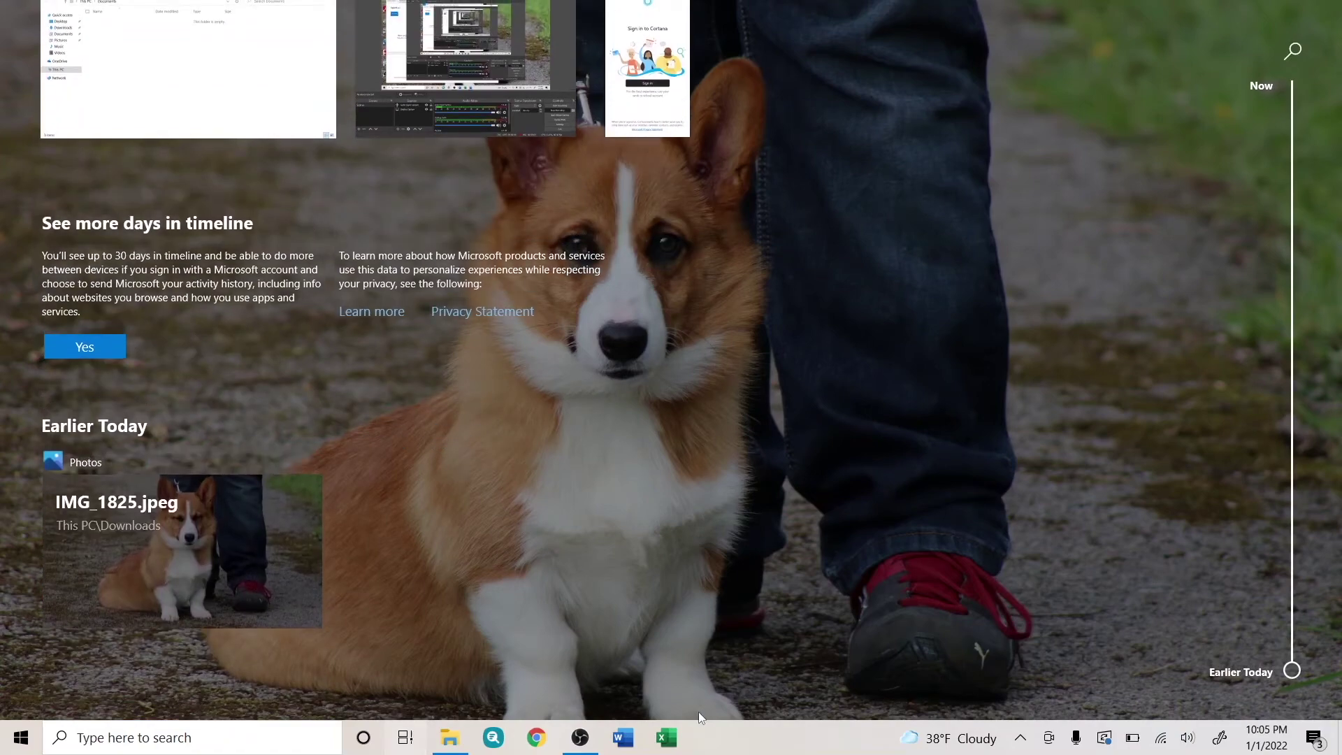
{"action": "left_click", "coordinate": [451, 739]}
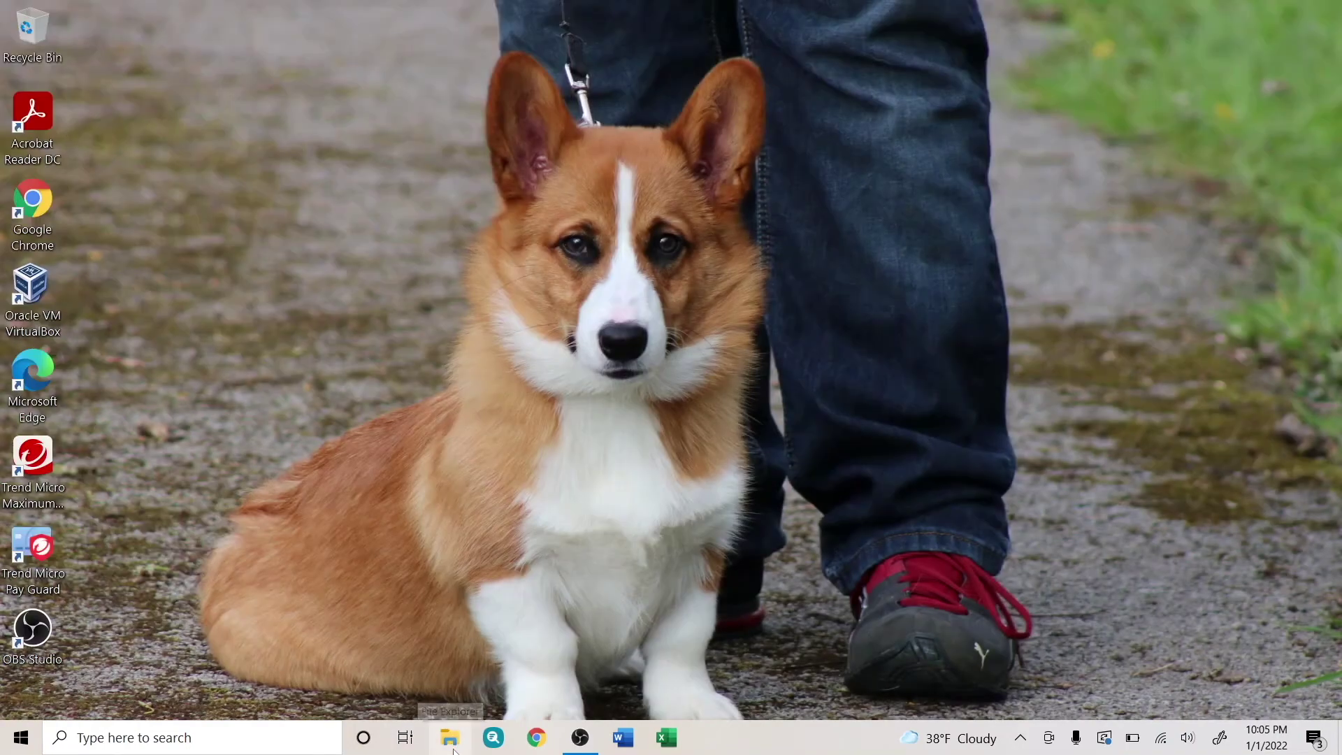
{"action": "left_click", "coordinate": [451, 739]}
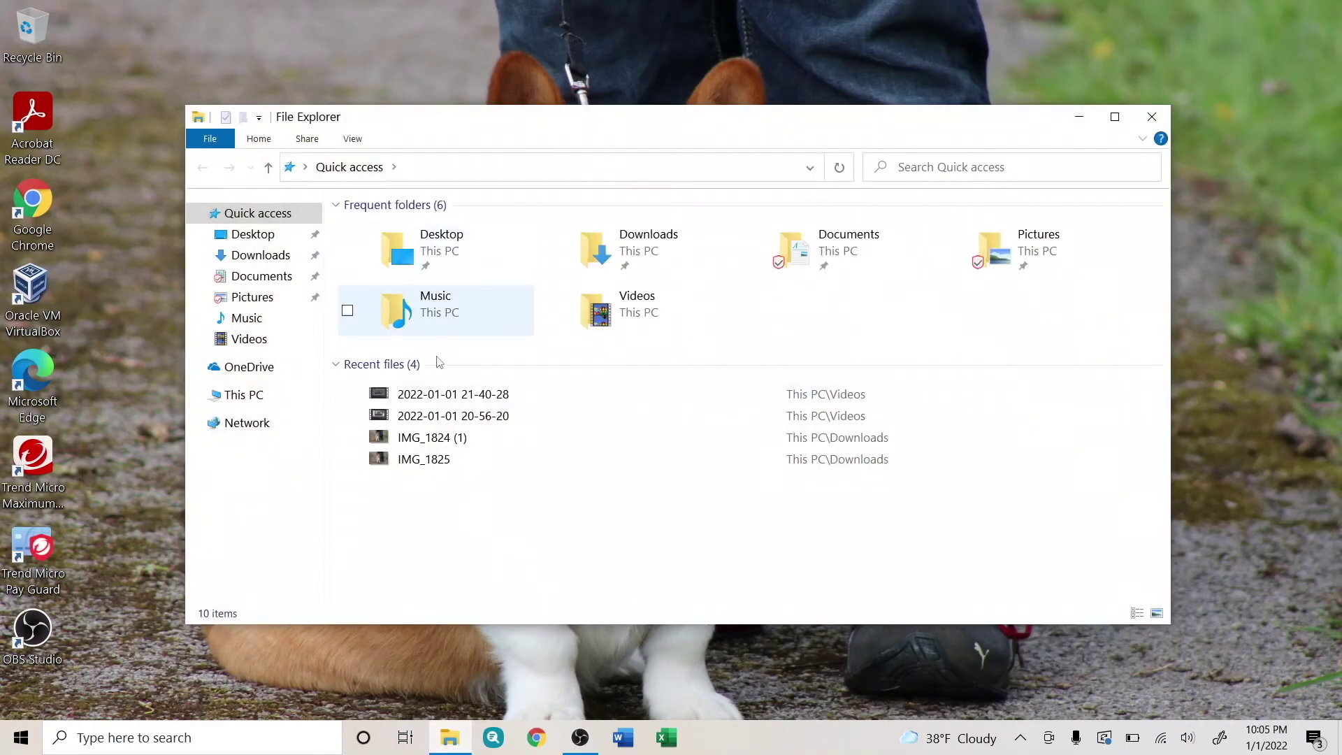
{"action": "mouse_move", "coordinate": [436, 249]}
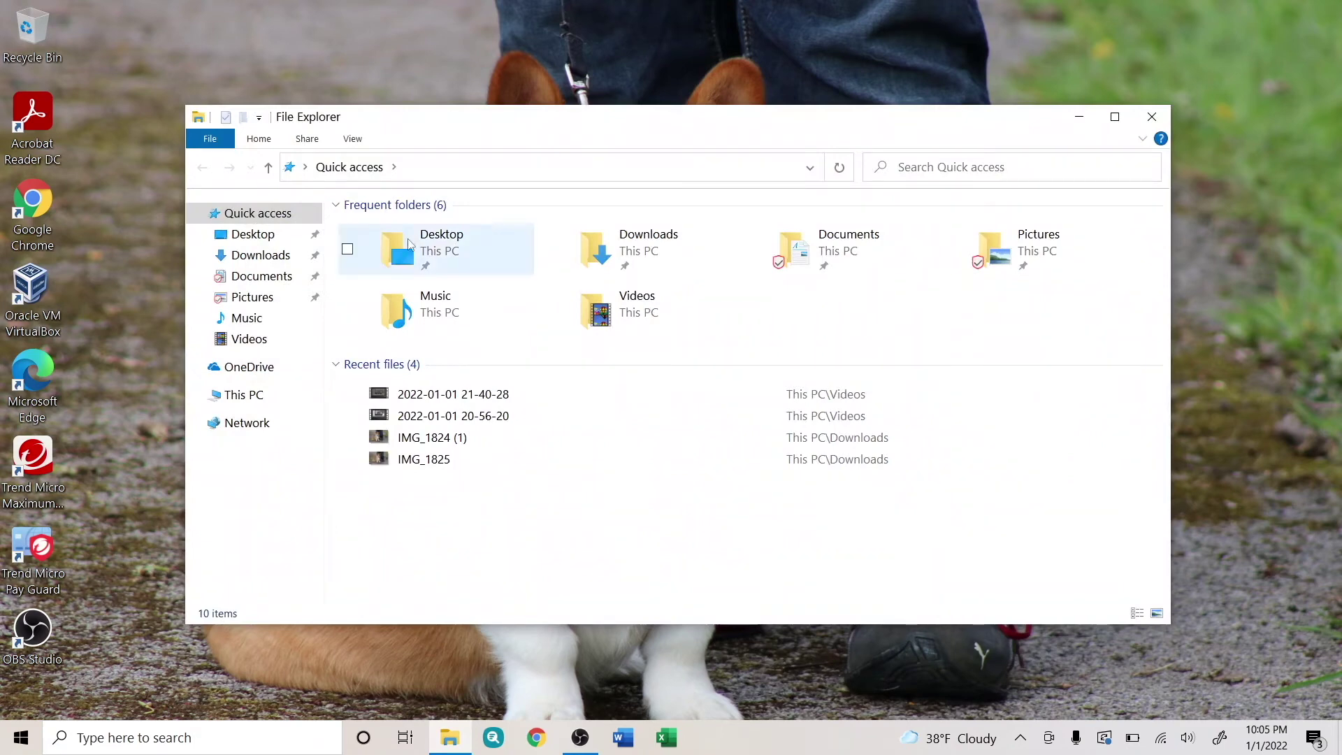
{"action": "double_click", "coordinate": [482, 253]}
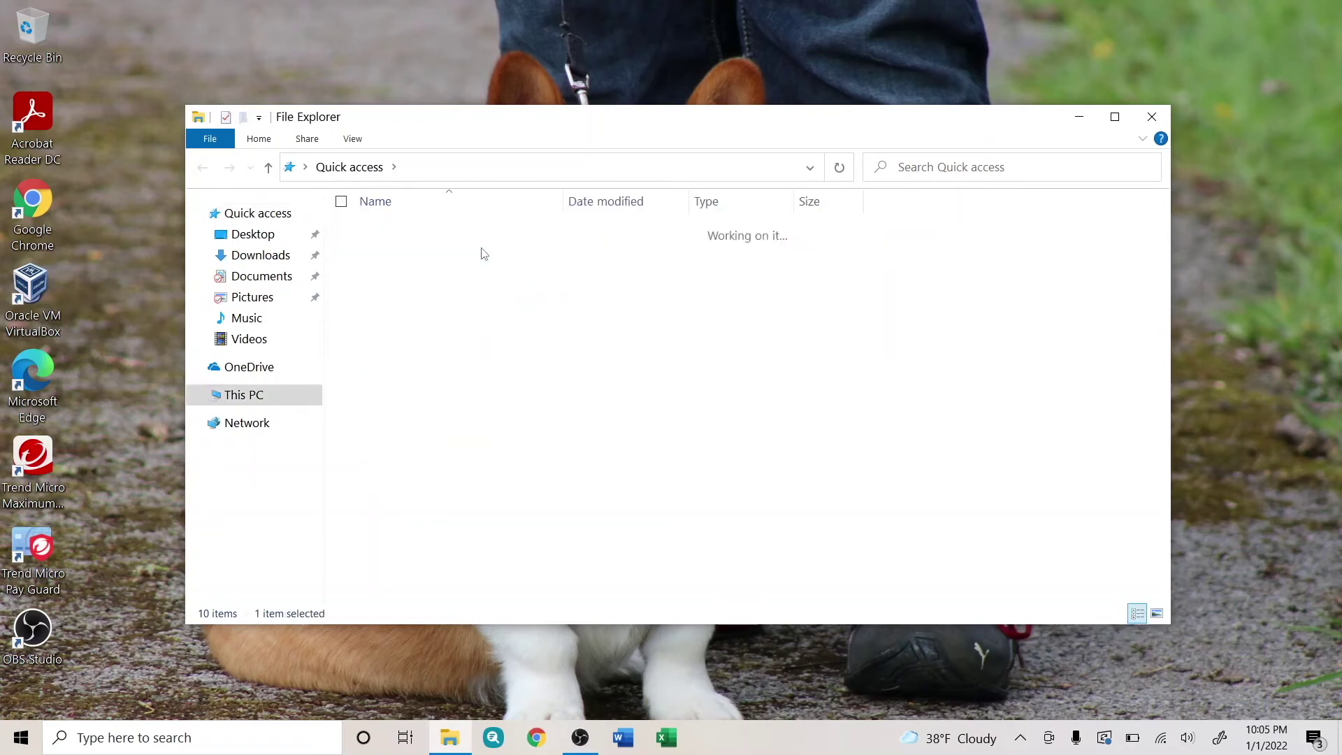
{"action": "left_click", "coordinate": [267, 262]}
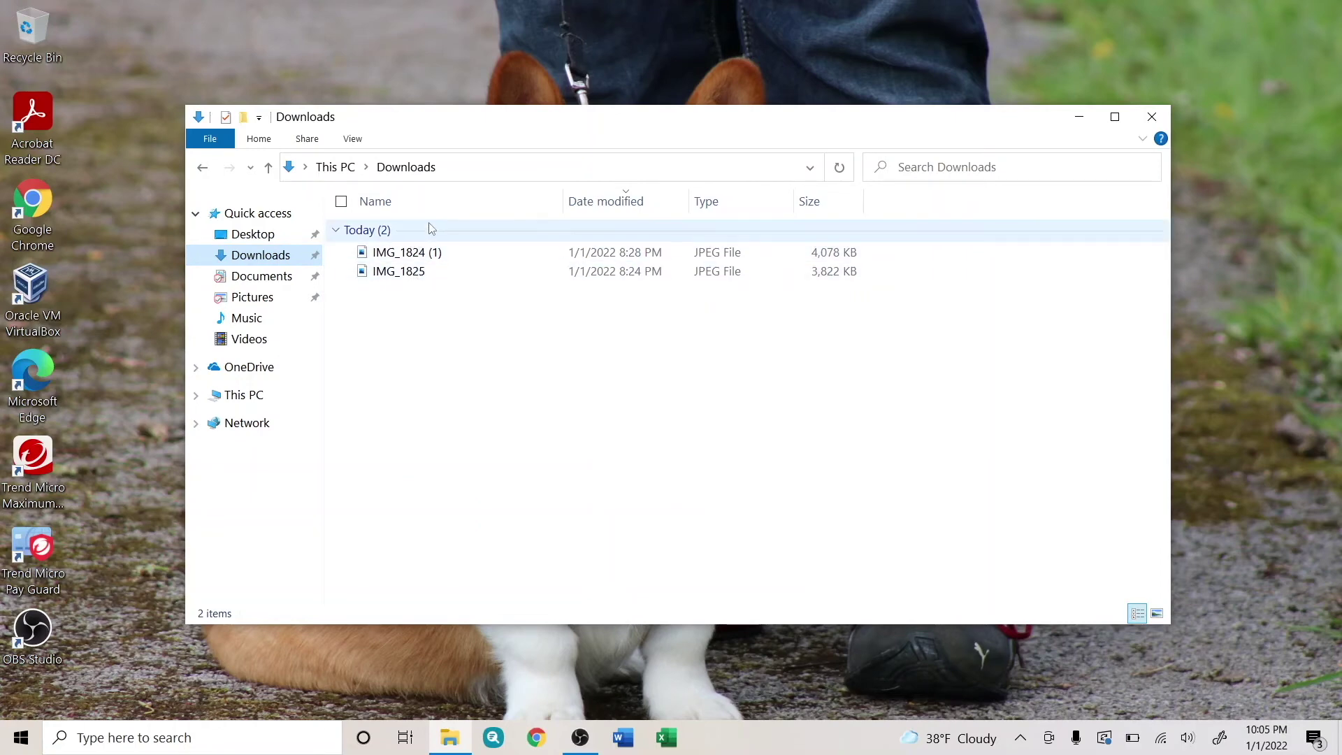
{"action": "left_click", "coordinate": [248, 284]}
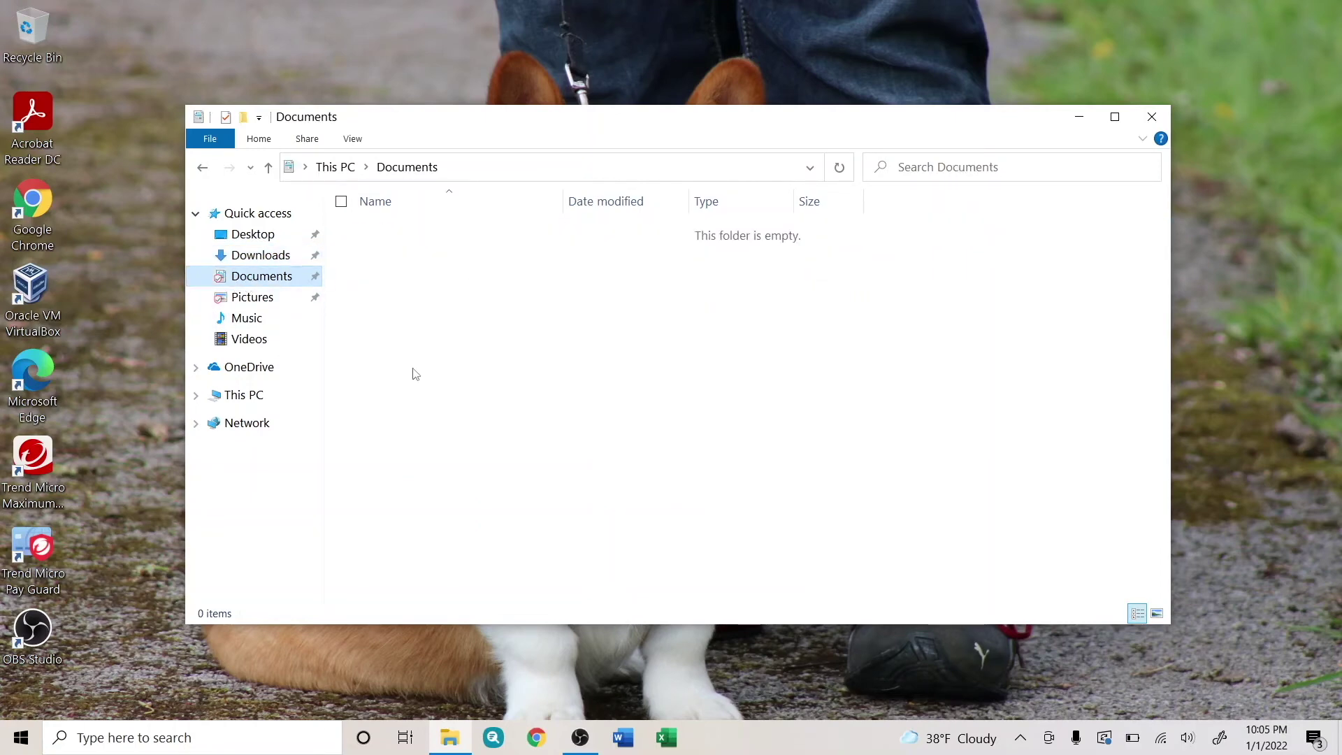
{"action": "left_click", "coordinate": [234, 308]}
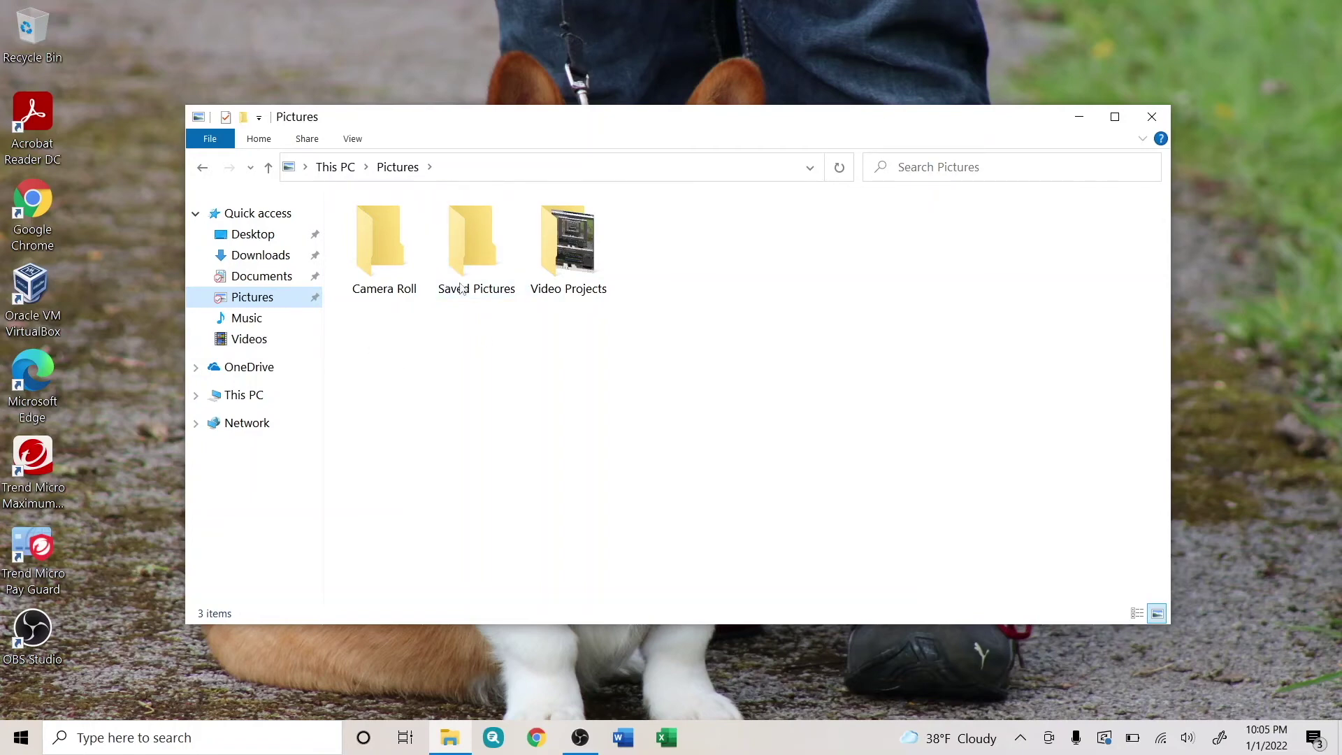
{"action": "left_click", "coordinate": [244, 318]}
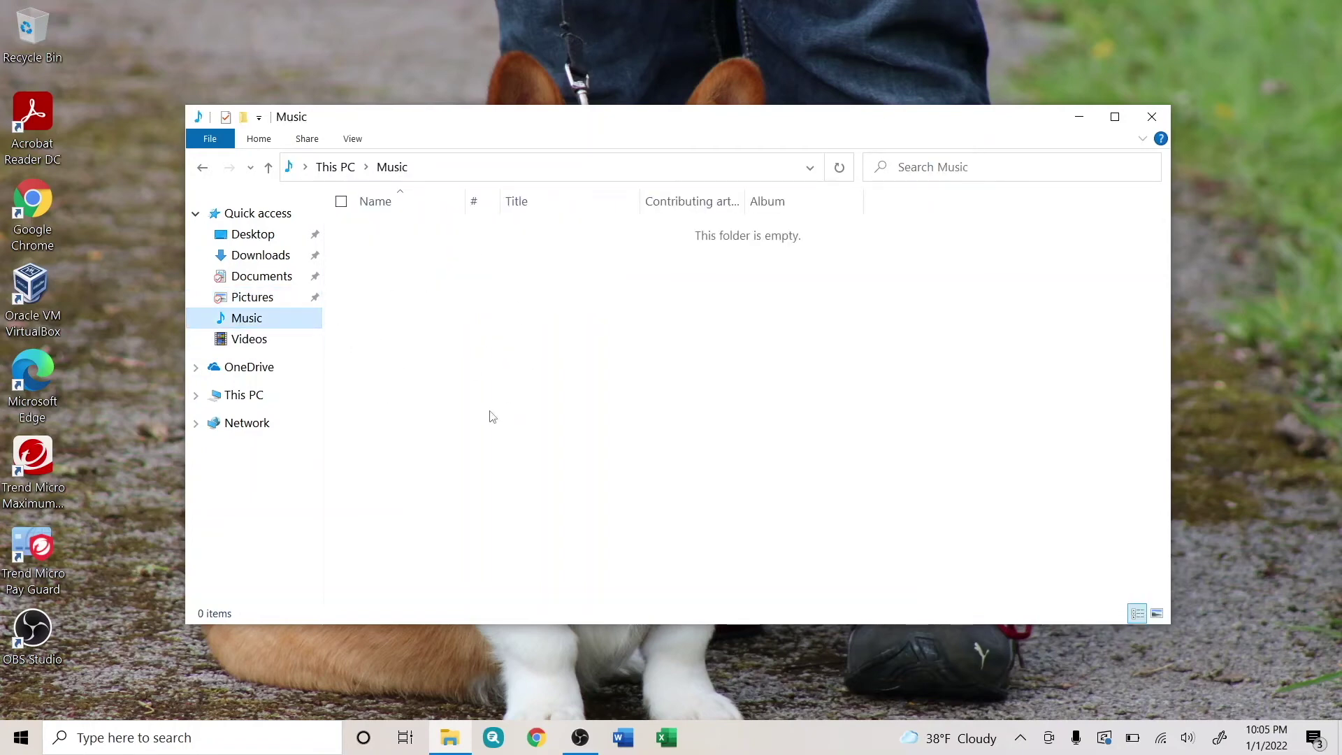
{"action": "left_click", "coordinate": [232, 344]}
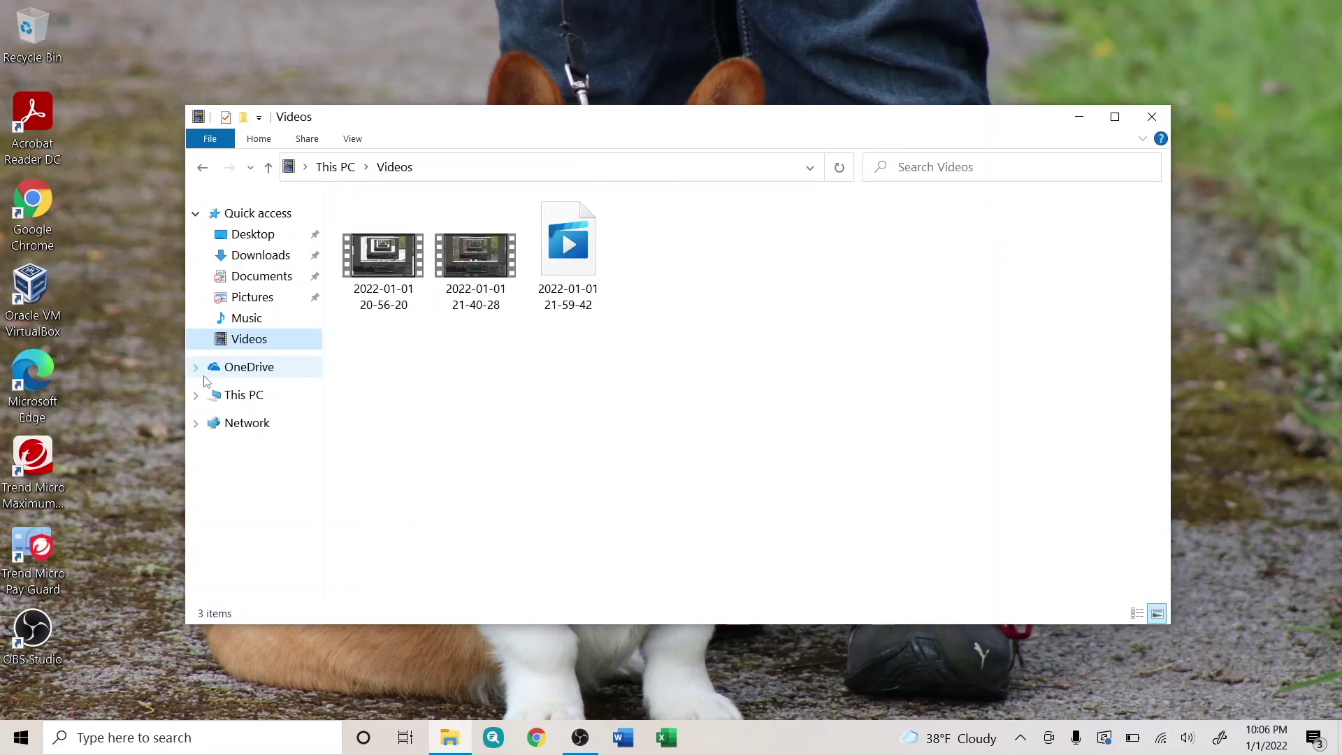
{"action": "left_click", "coordinate": [1154, 118]}
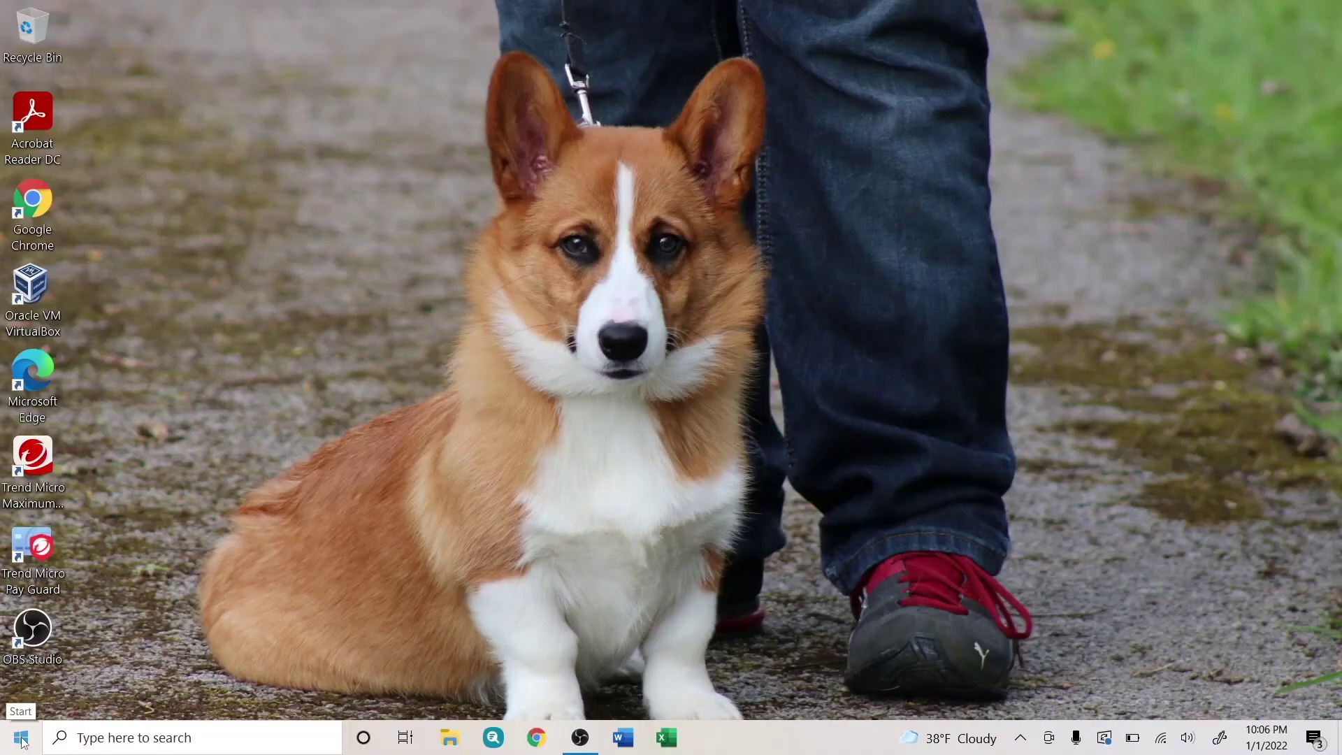
{"action": "left_click", "coordinate": [106, 741]}
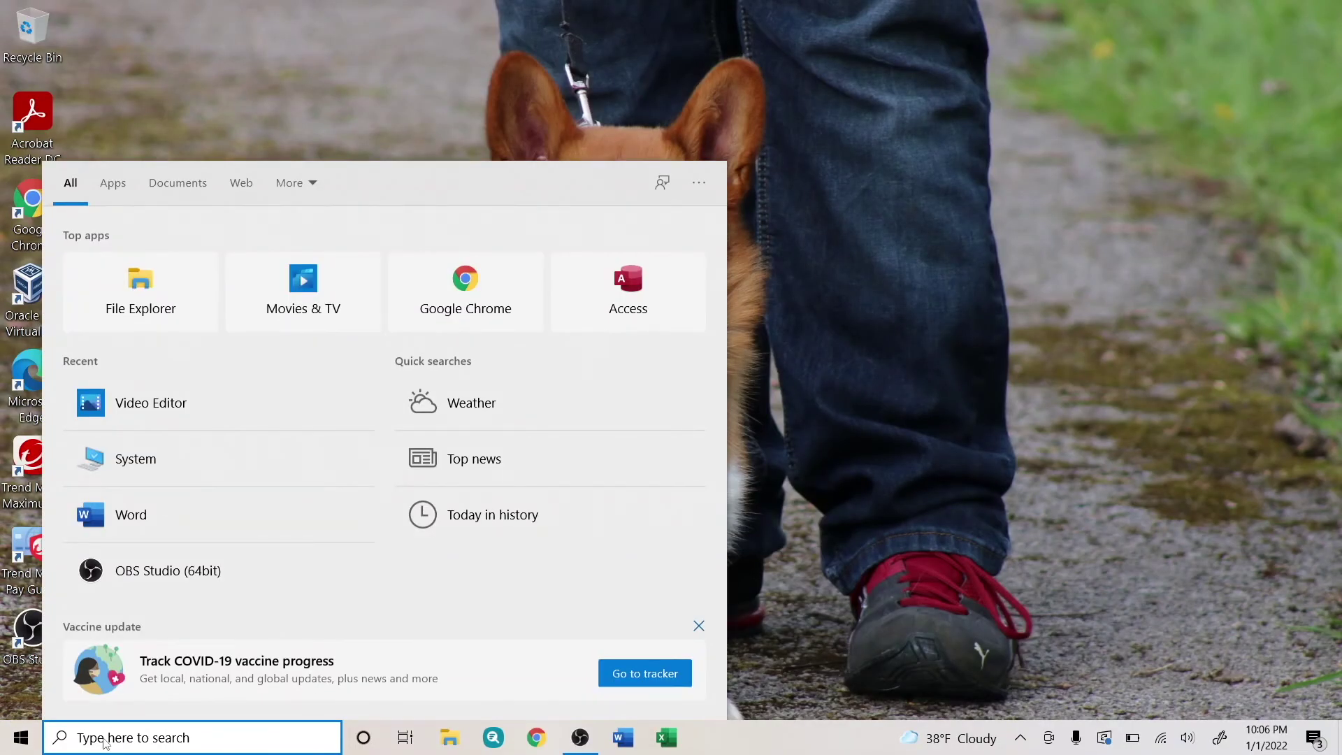
{"action": "type", "text": "po"}
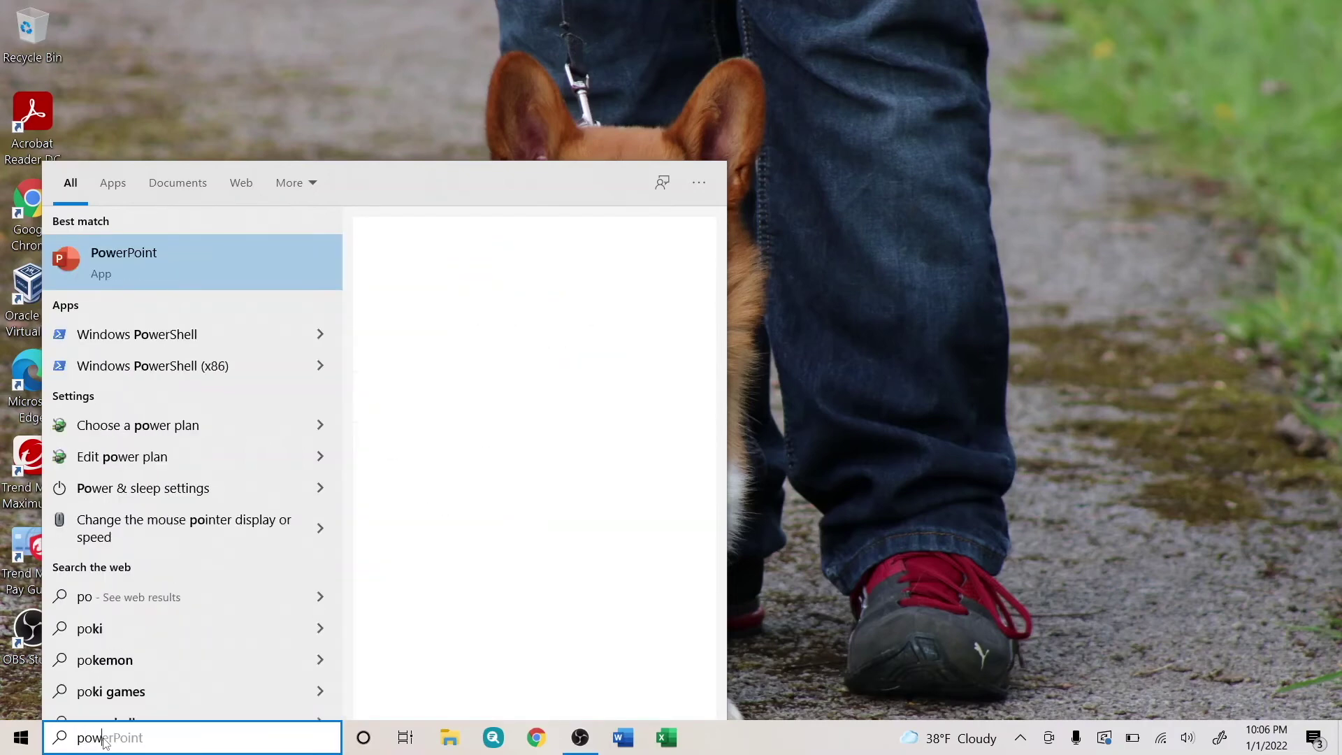
{"action": "type", "text": "werp"}
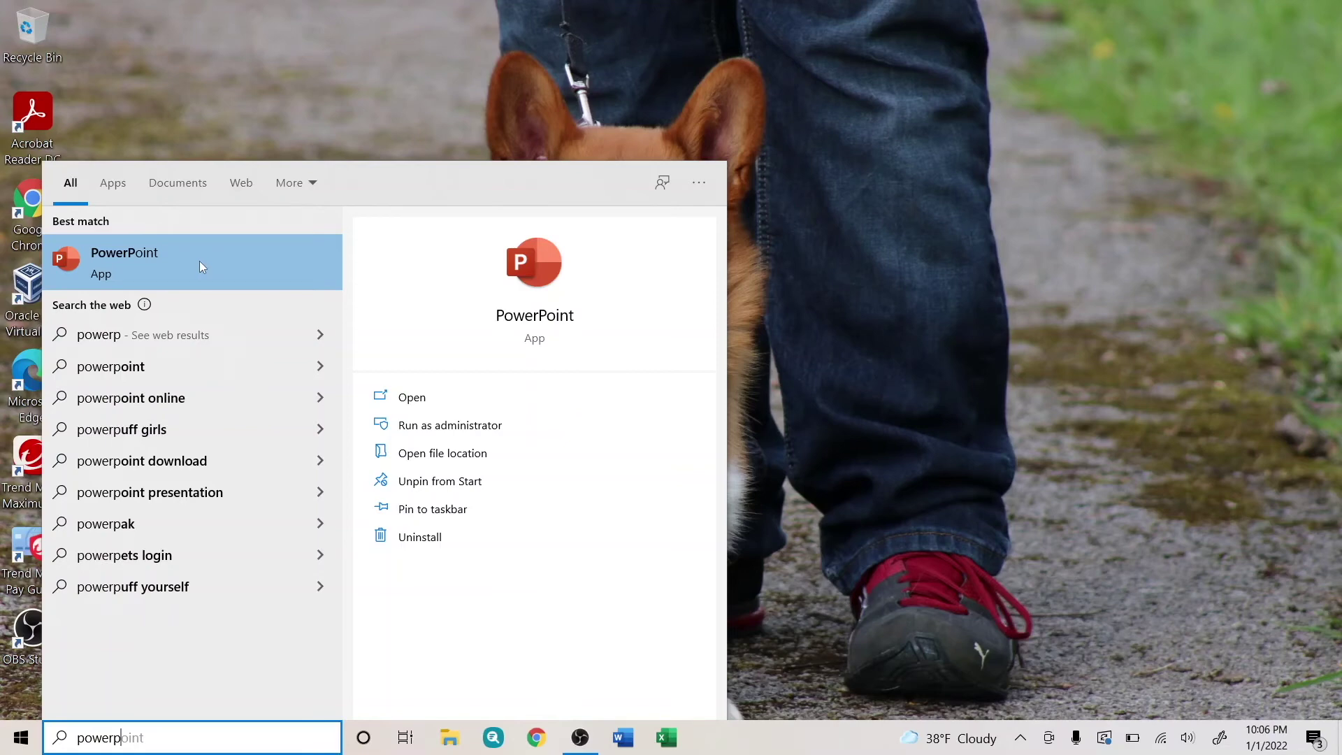
- Pin the PowerPoint search result to the taskbar and close search
{"action": "right_click", "coordinate": [199, 262]}
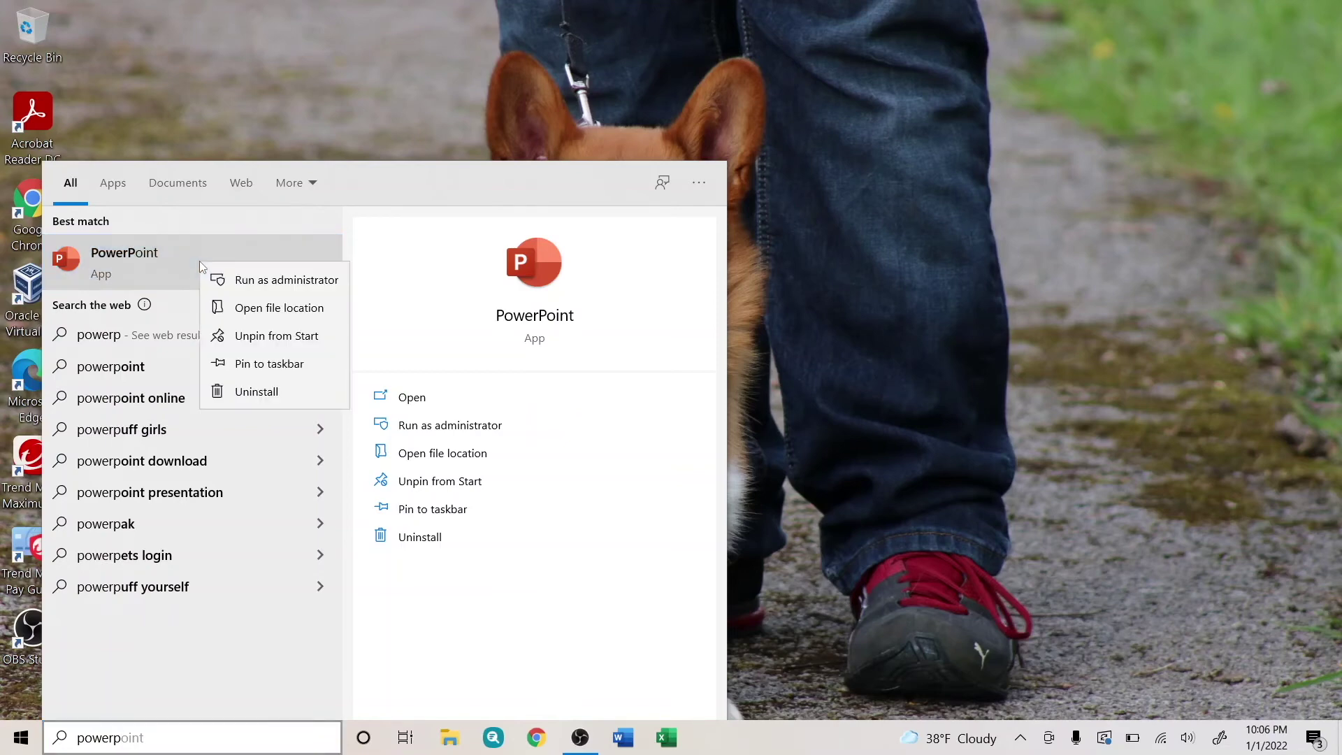
{"action": "left_click", "coordinate": [273, 364]}
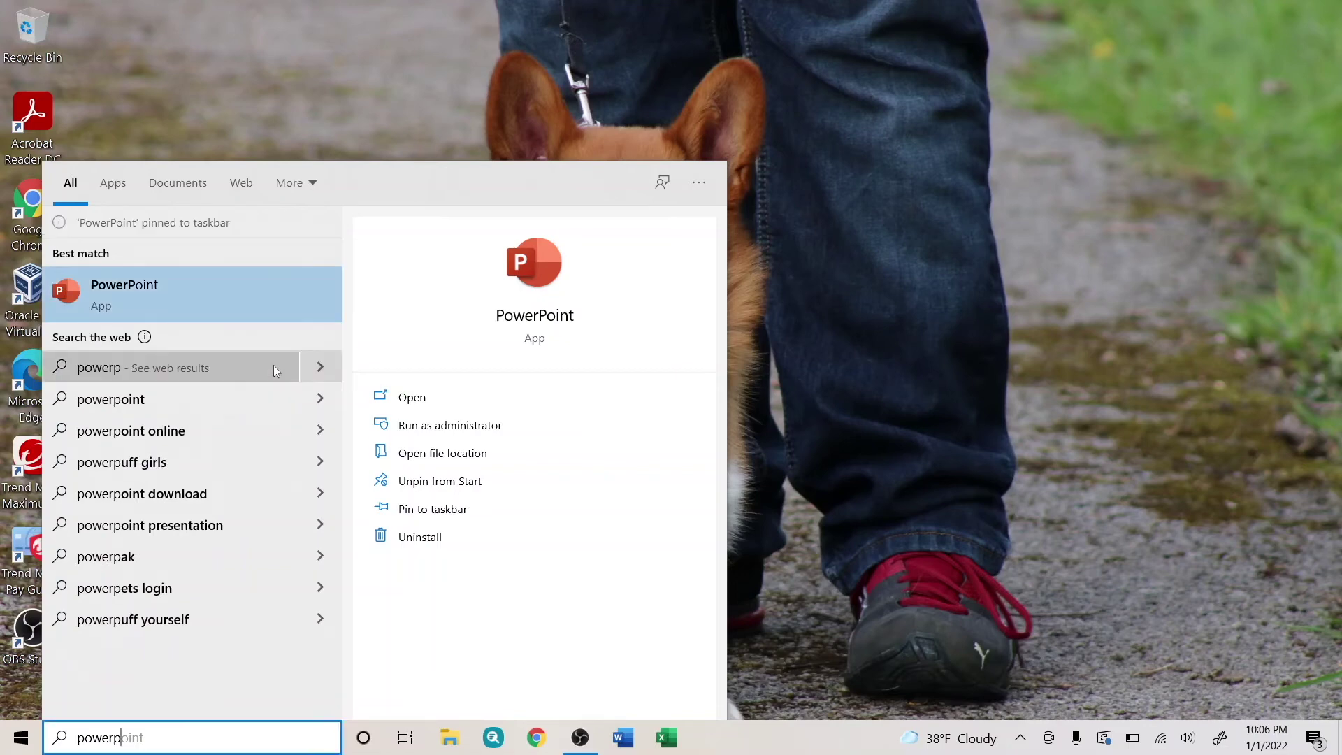
{"action": "left_click", "coordinate": [830, 572]}
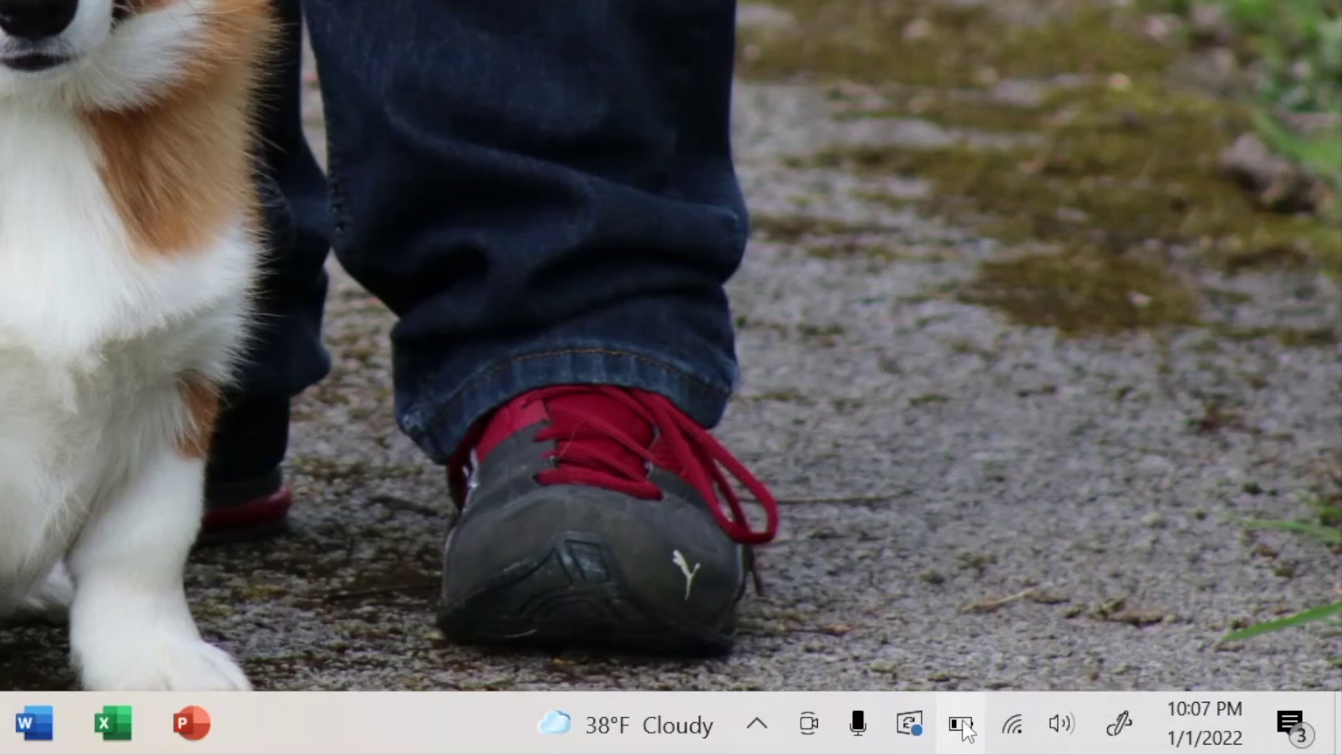
{"action": "left_click", "coordinate": [1062, 725]}
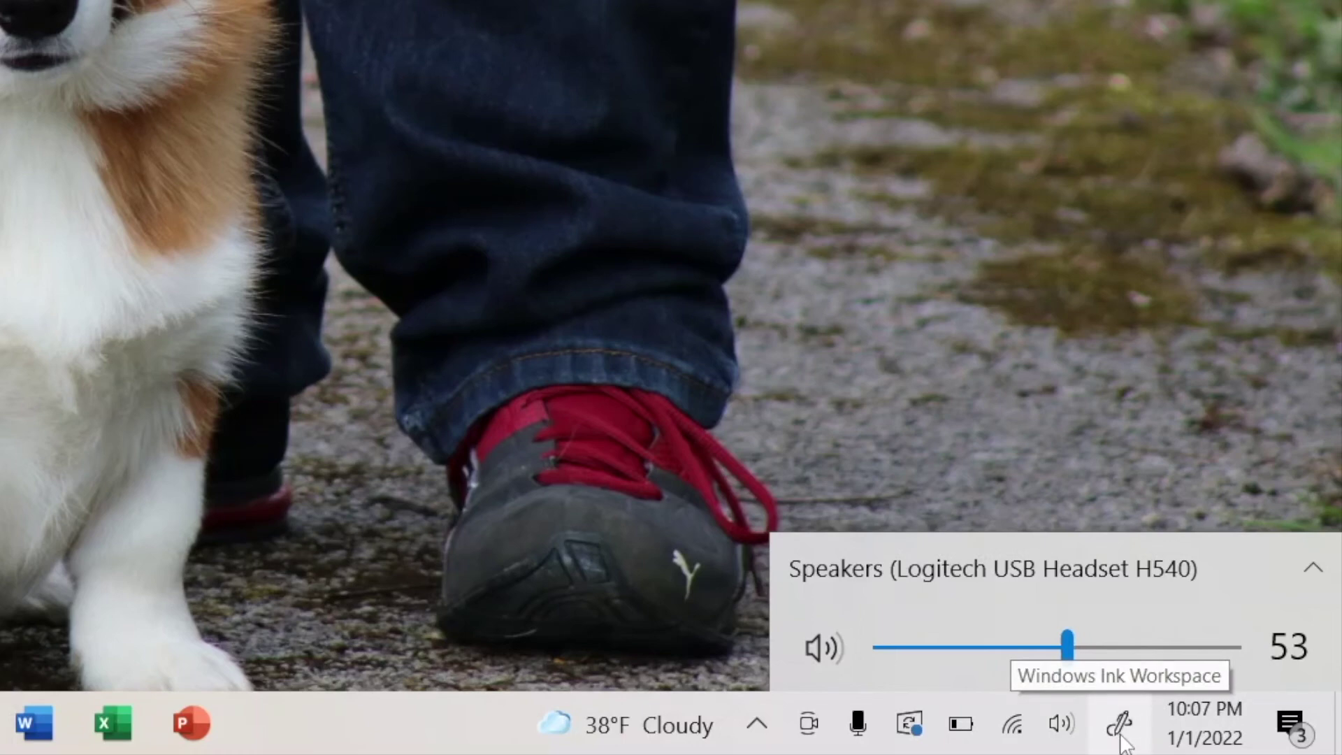
{"action": "left_click", "coordinate": [1120, 724]}
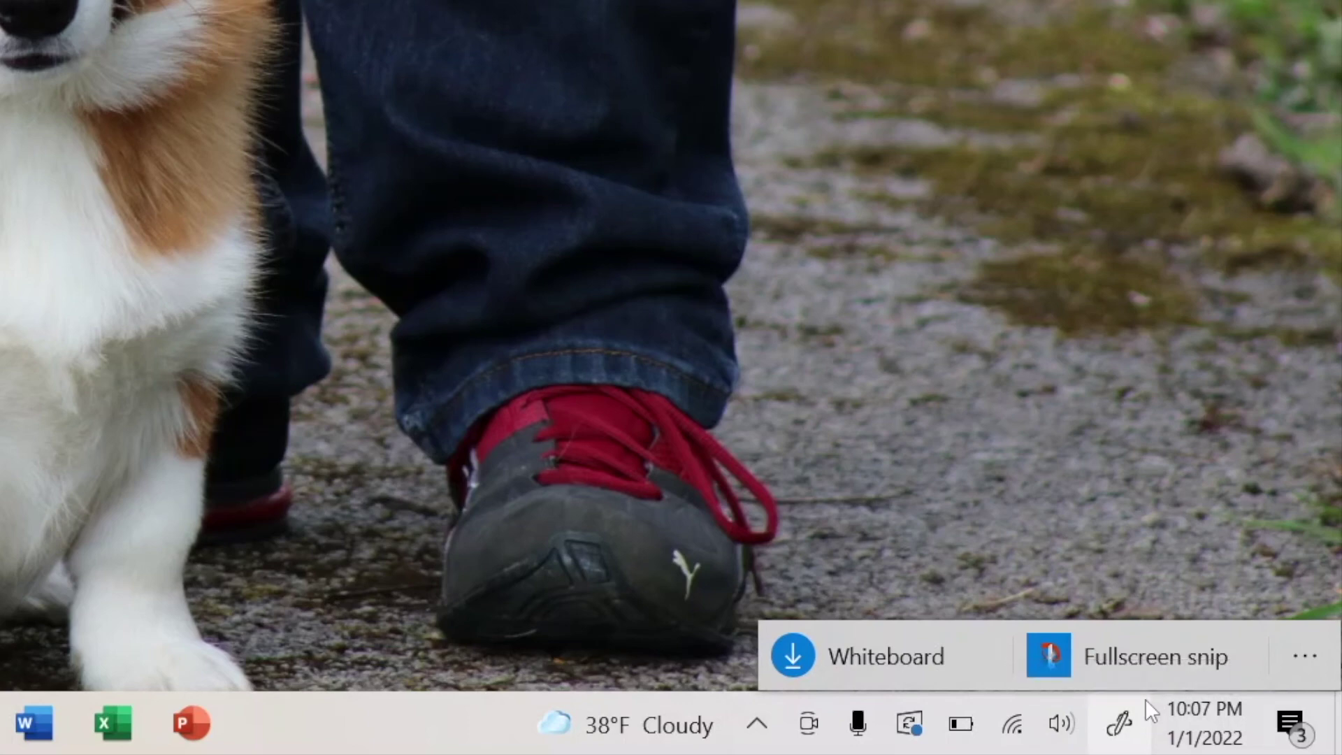
{"action": "left_click", "coordinate": [1091, 263]}
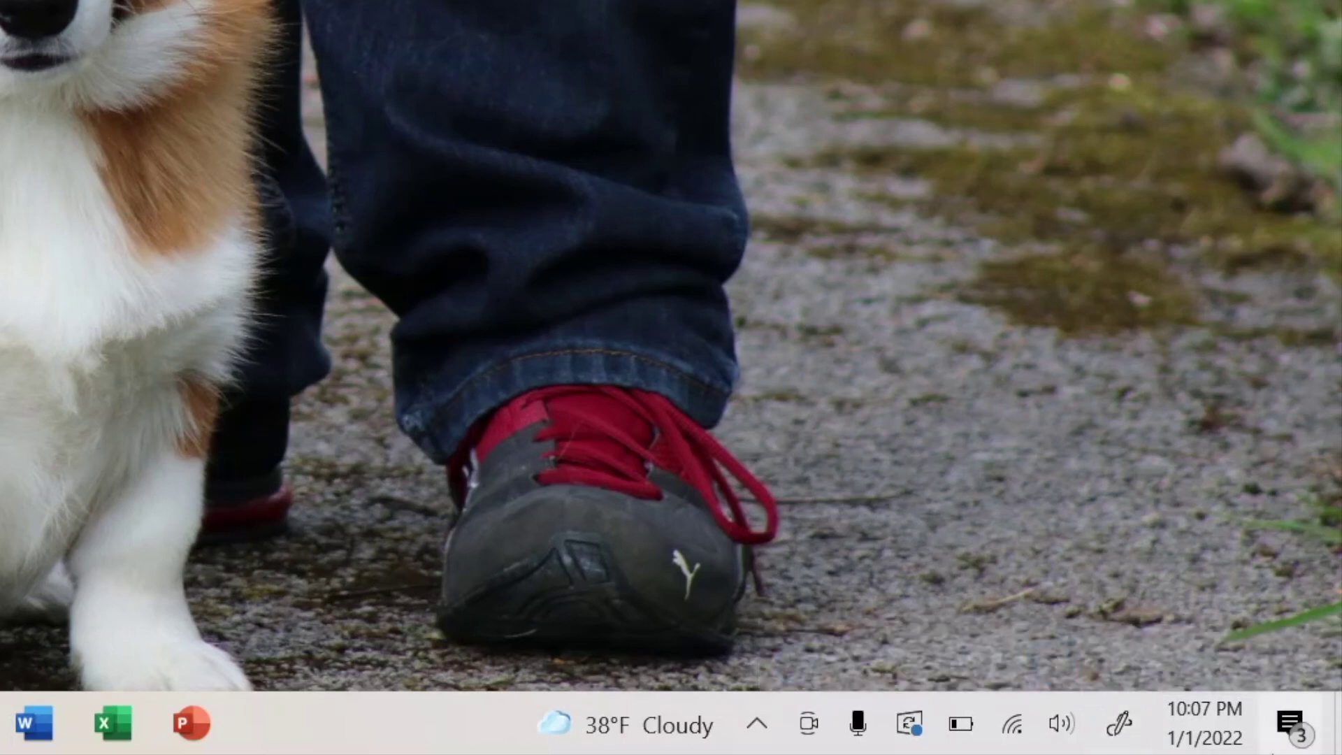
{"action": "left_click", "coordinate": [1301, 737]}
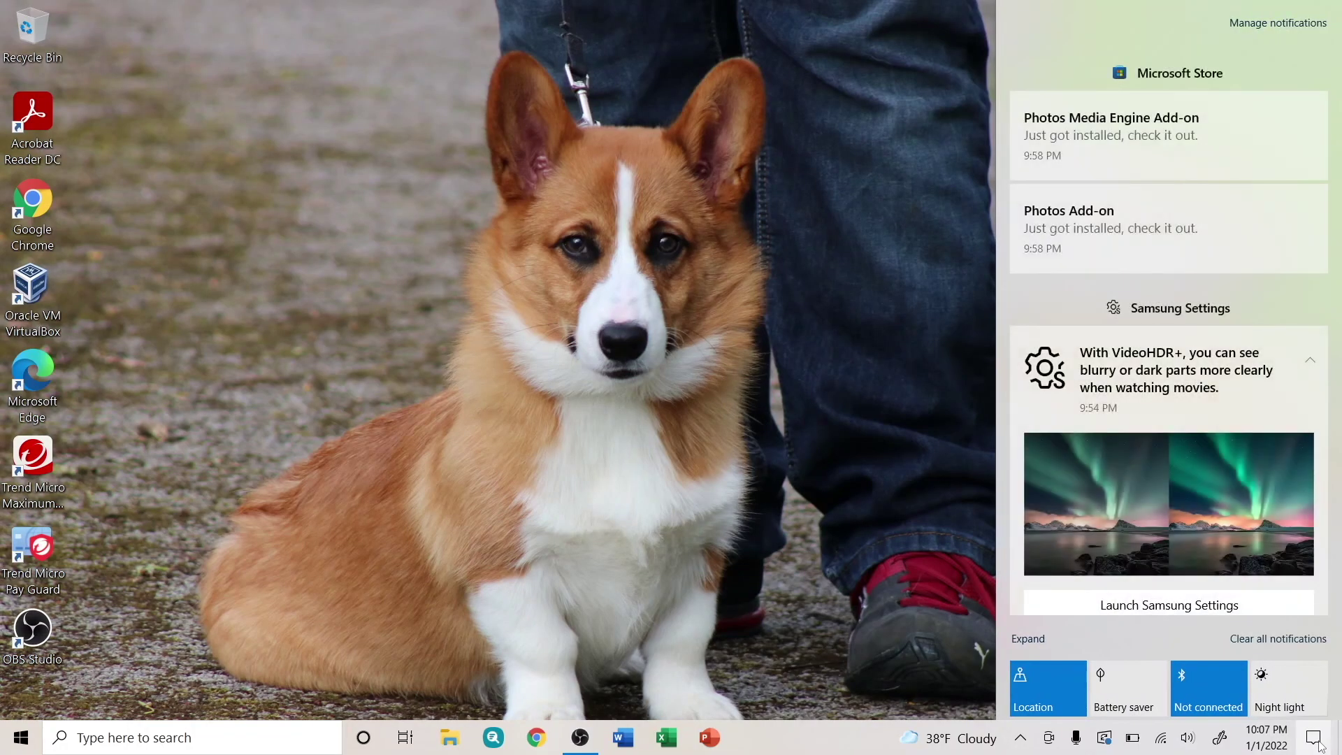
{"action": "mouse_move", "coordinate": [1170, 451]}
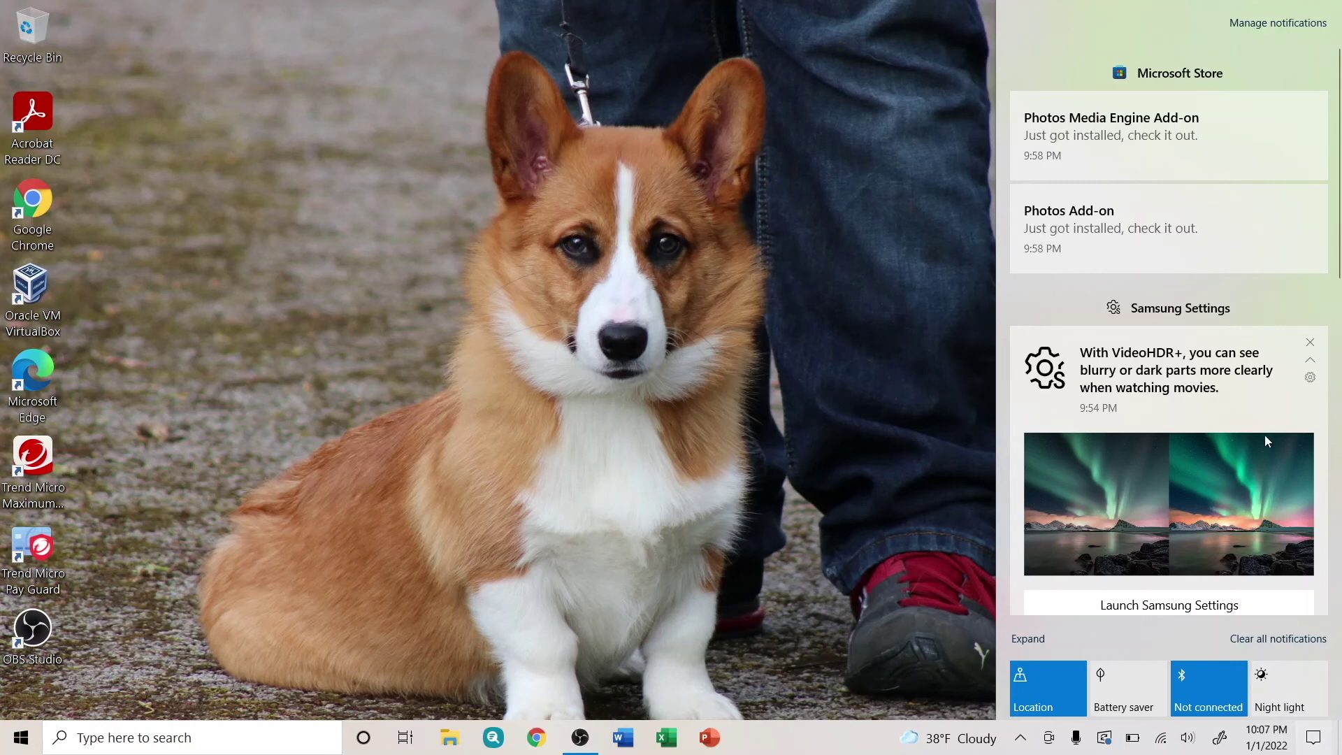
{"action": "left_click", "coordinate": [1289, 696]}
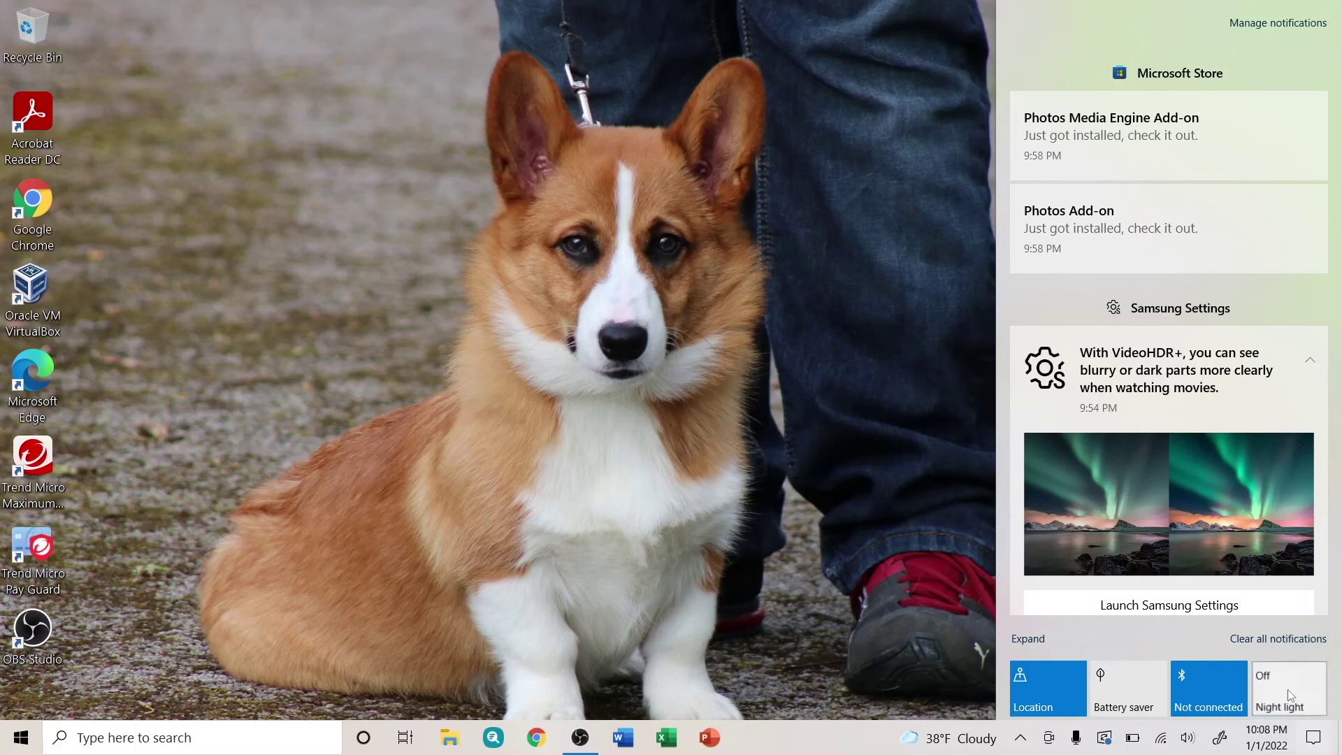
{"action": "left_click", "coordinate": [1288, 688]}
{"action": "left_click", "coordinate": [847, 431]}
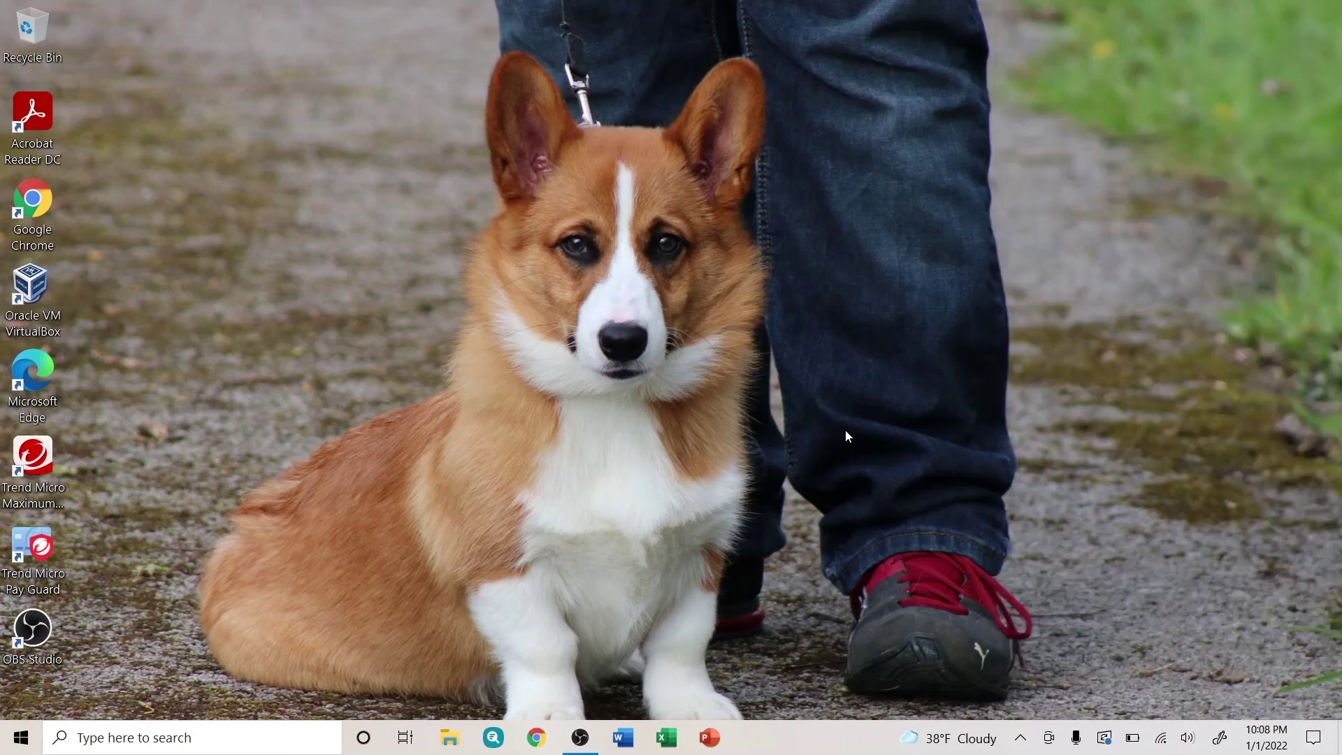